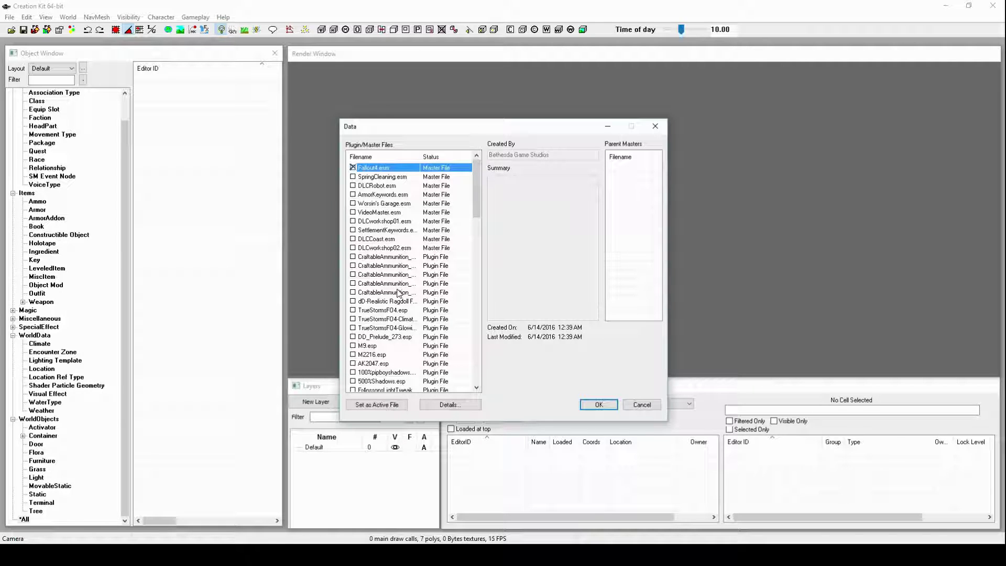
Select the DesertEagle50AE.esp plugin in the data file list and load it together with Fallout4.esm
{"action": "scroll", "coordinate": [398, 293], "scroll_direction": "down", "scroll_amount": 20}
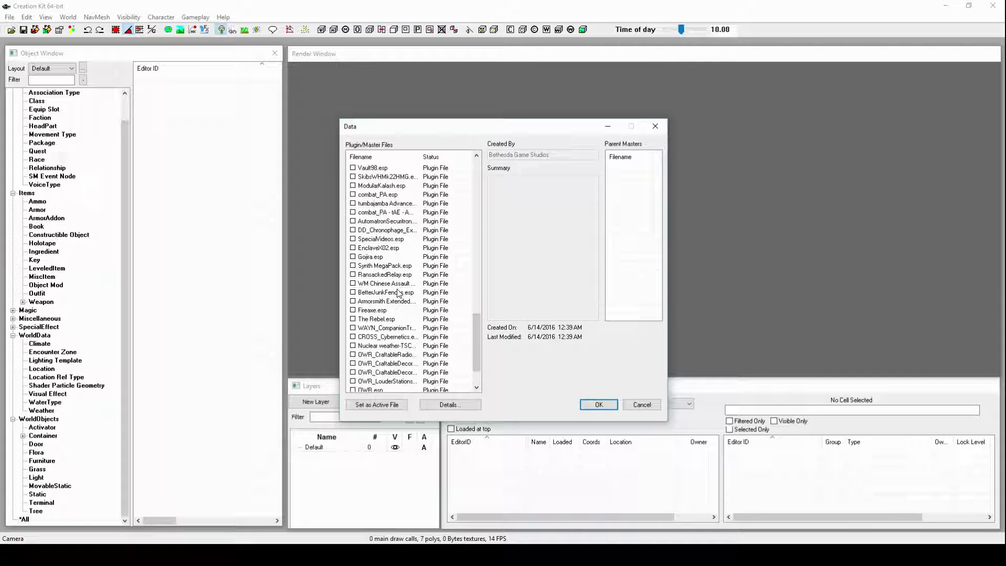
{"action": "scroll", "coordinate": [398, 293], "scroll_direction": "up", "scroll_amount": 18}
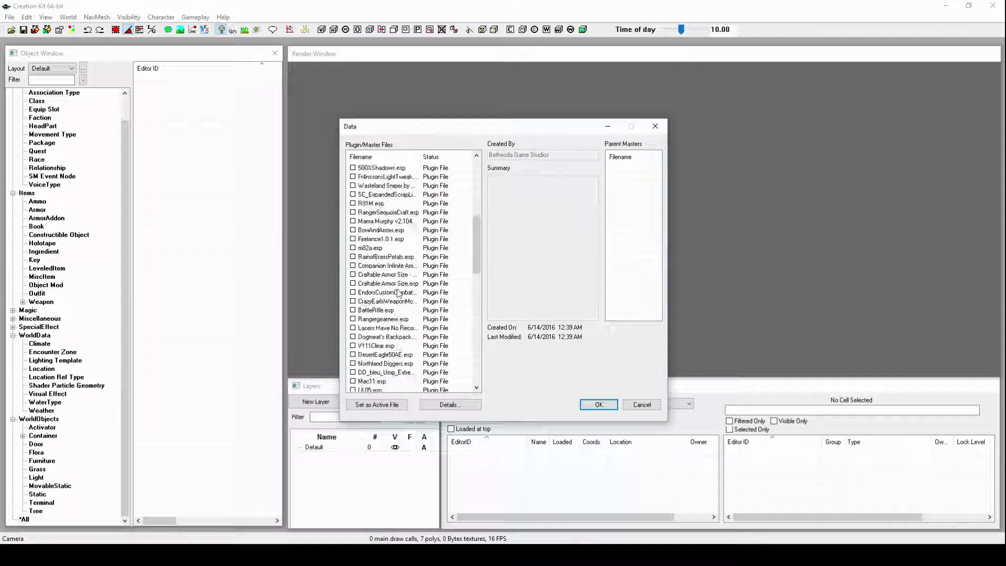
{"action": "scroll", "coordinate": [398, 293], "scroll_direction": "down", "scroll_amount": 8}
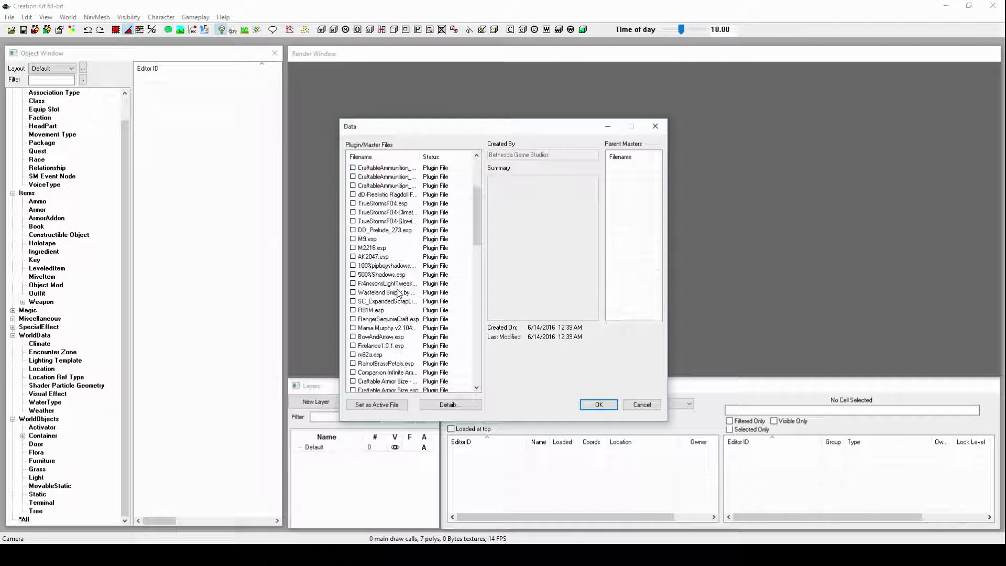
{"action": "scroll", "coordinate": [399, 293], "scroll_direction": "down", "scroll_amount": 5}
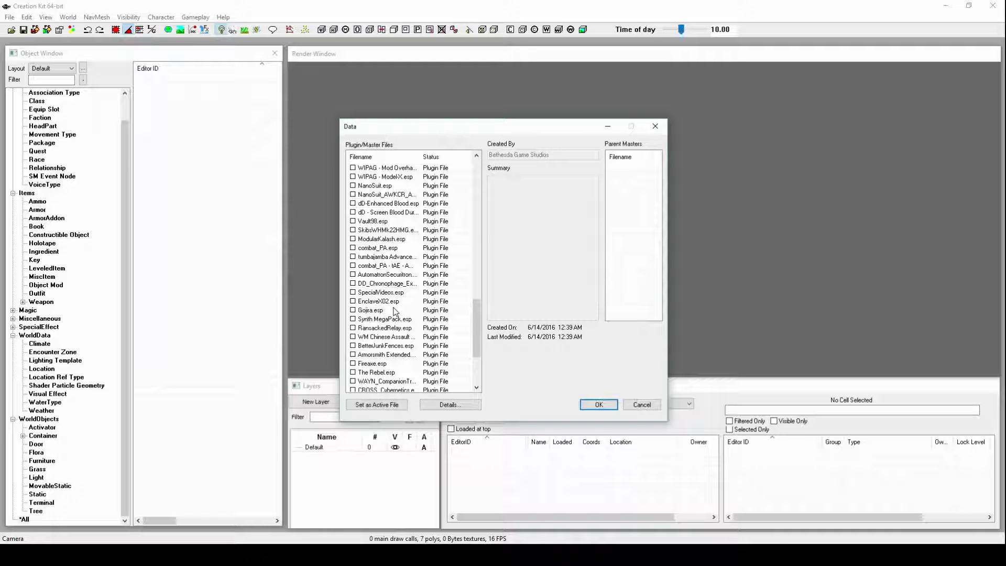
{"action": "scroll", "coordinate": [396, 311], "scroll_direction": "down", "scroll_amount": 4}
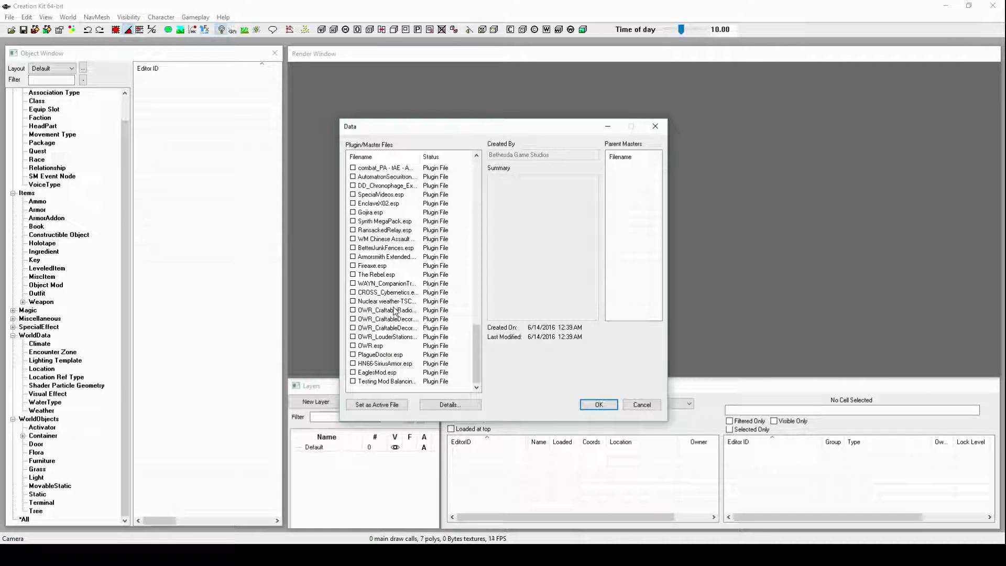
{"action": "scroll", "coordinate": [396, 309], "scroll_direction": "up", "scroll_amount": 8}
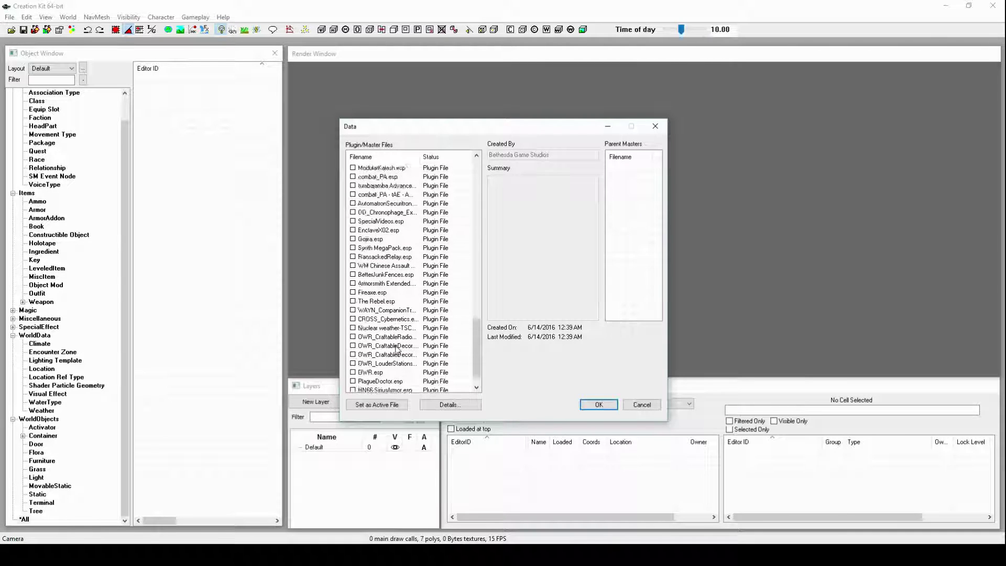
{"action": "scroll", "coordinate": [396, 305], "scroll_direction": "up", "scroll_amount": 1}
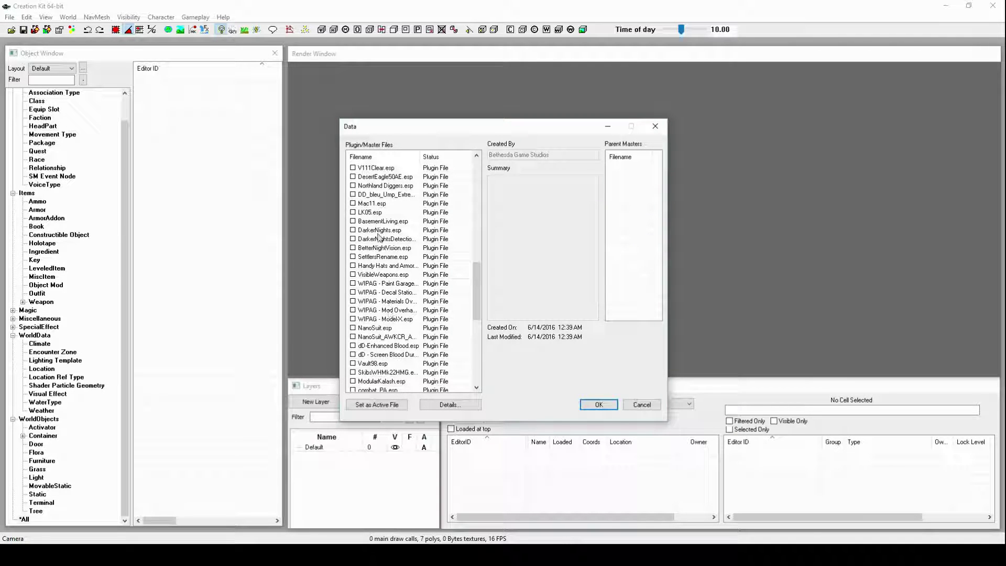
{"action": "double_click", "coordinate": [384, 177]}
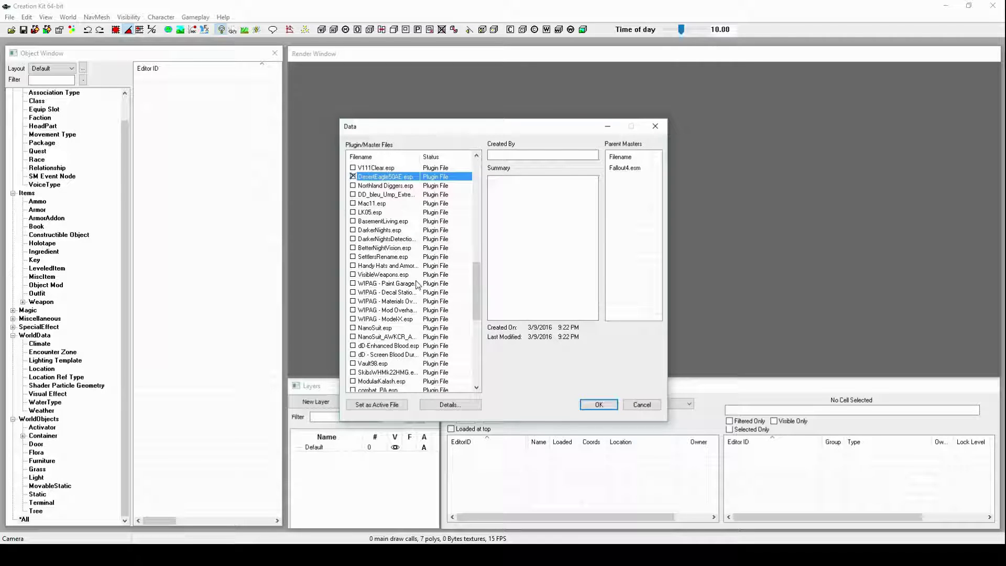
{"action": "scroll", "coordinate": [418, 286], "scroll_direction": "up", "scroll_amount": 15}
{"action": "scroll", "coordinate": [418, 286], "scroll_direction": "down", "scroll_amount": 15}
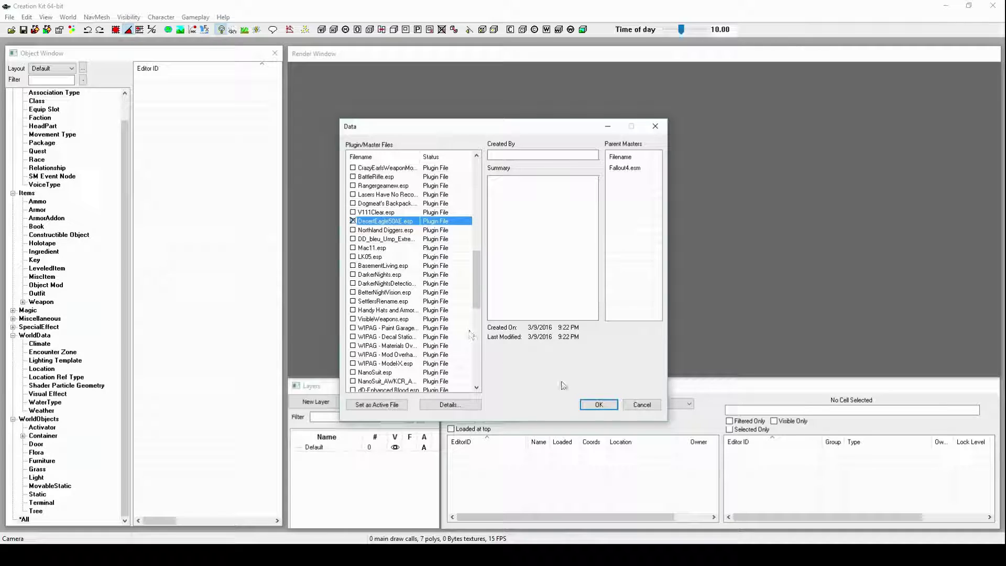
{"action": "left_click", "coordinate": [598, 405]}
{"action": "left_click", "coordinate": [525, 312]}
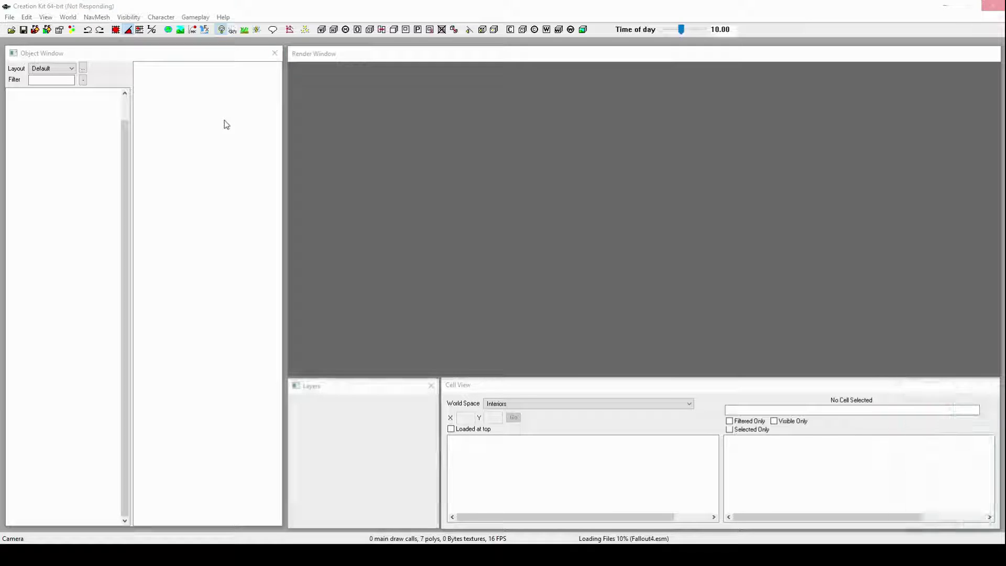
Filter the object list by "Deagle" across all categories and look through the matching weapon entries
{"action": "scroll", "coordinate": [48, 91], "scroll_direction": "up", "scroll_amount": 1}
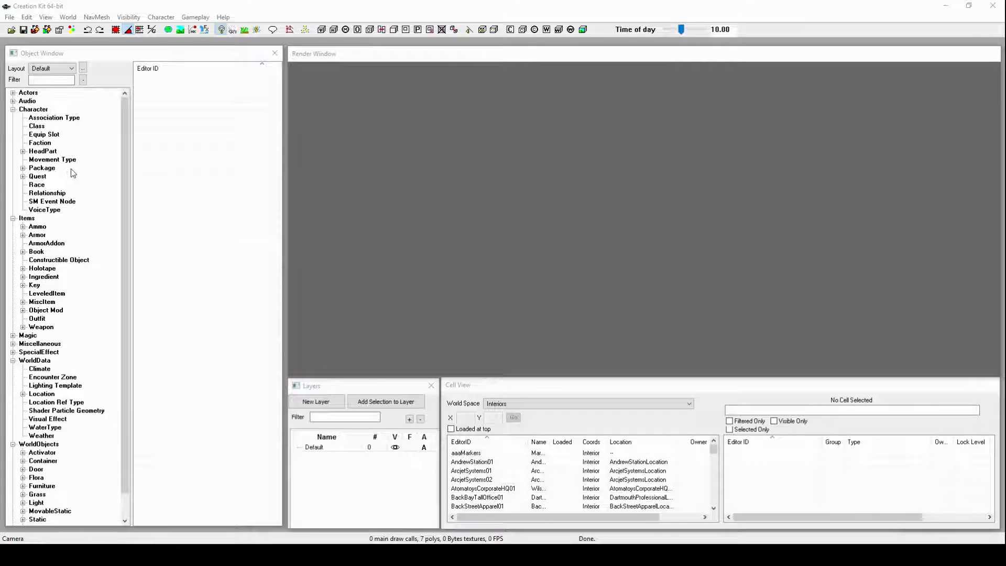
{"action": "left_click", "coordinate": [23, 226]}
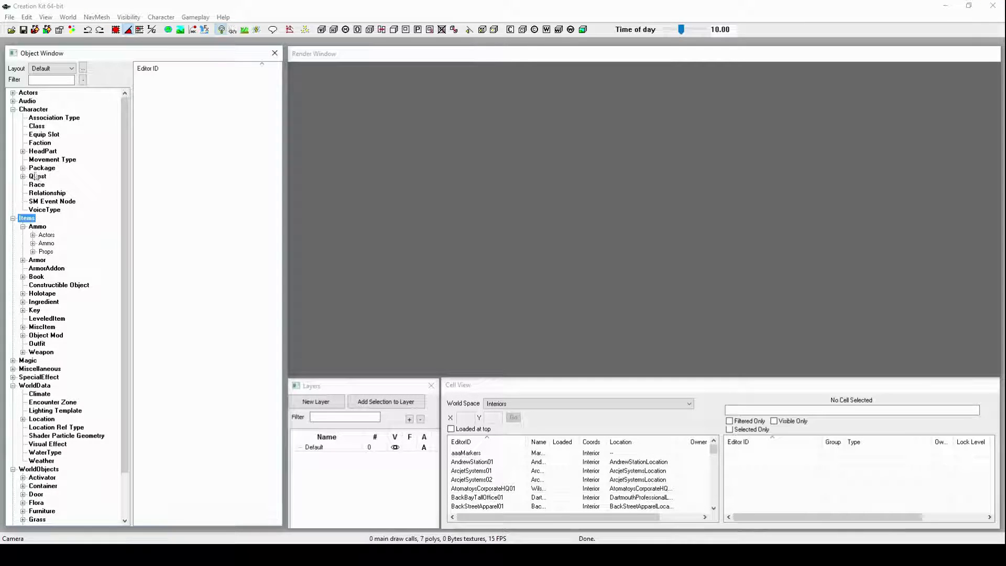
{"action": "left_click", "coordinate": [52, 80]}
{"action": "type", "text": "Deag"}
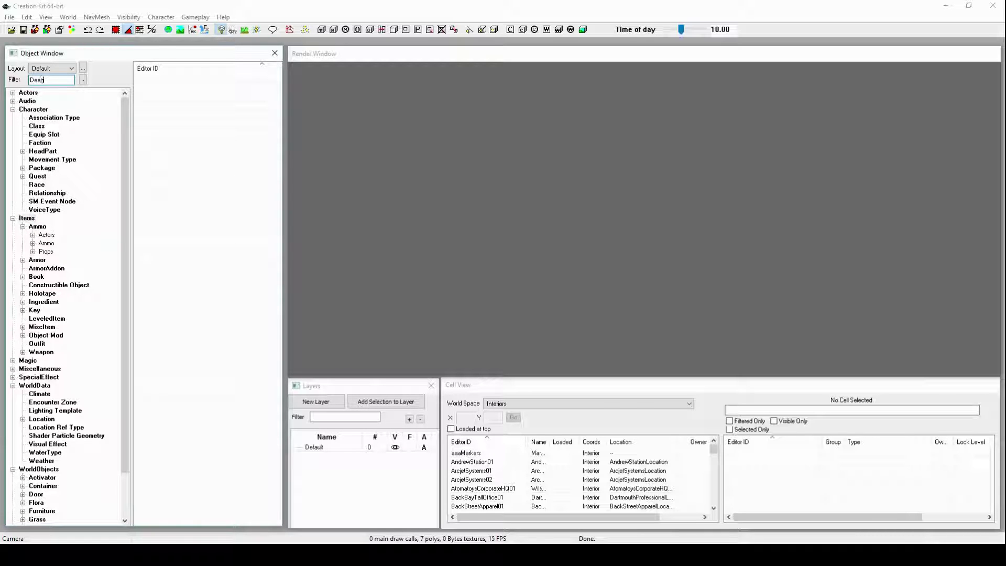
{"action": "type", "text": "le"}
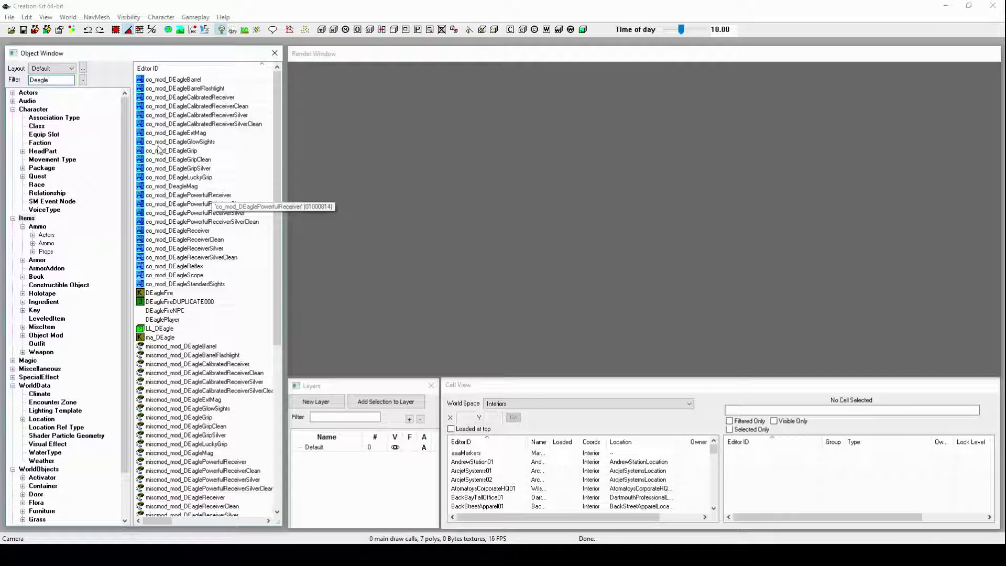
{"action": "scroll", "coordinate": [215, 220], "scroll_direction": "down", "scroll_amount": 7}
{"action": "scroll", "coordinate": [214, 222], "scroll_direction": "up", "scroll_amount": 4}
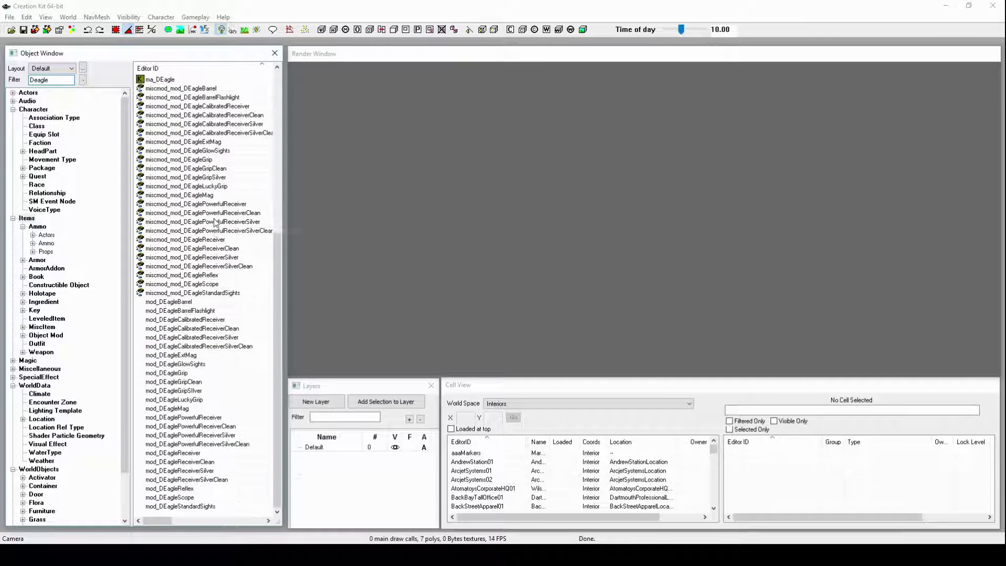
{"action": "scroll", "coordinate": [215, 222], "scroll_direction": "down", "scroll_amount": 7}
{"action": "scroll", "coordinate": [213, 221], "scroll_direction": "up", "scroll_amount": 10}
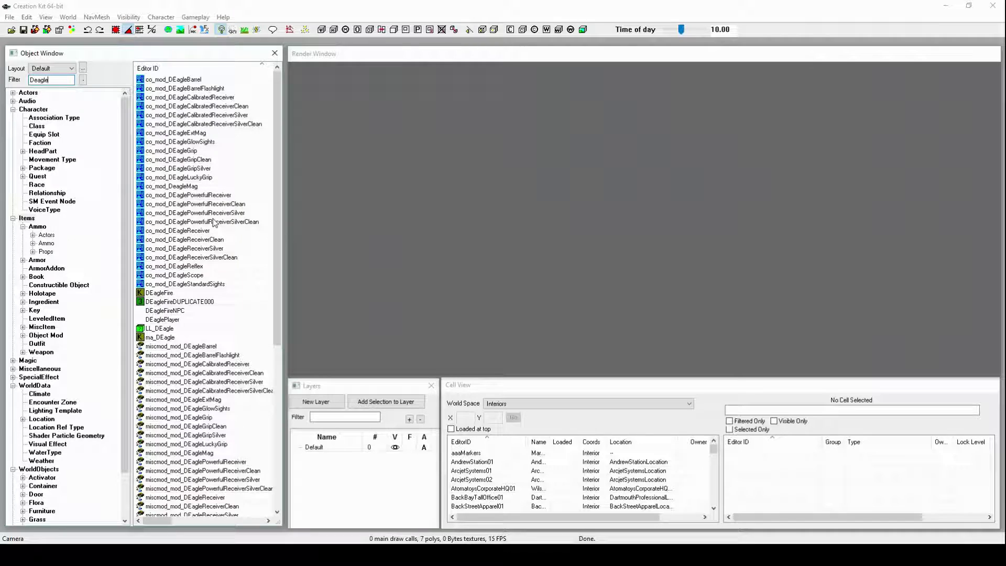
{"action": "scroll", "coordinate": [214, 191], "scroll_direction": "down", "scroll_amount": 10}
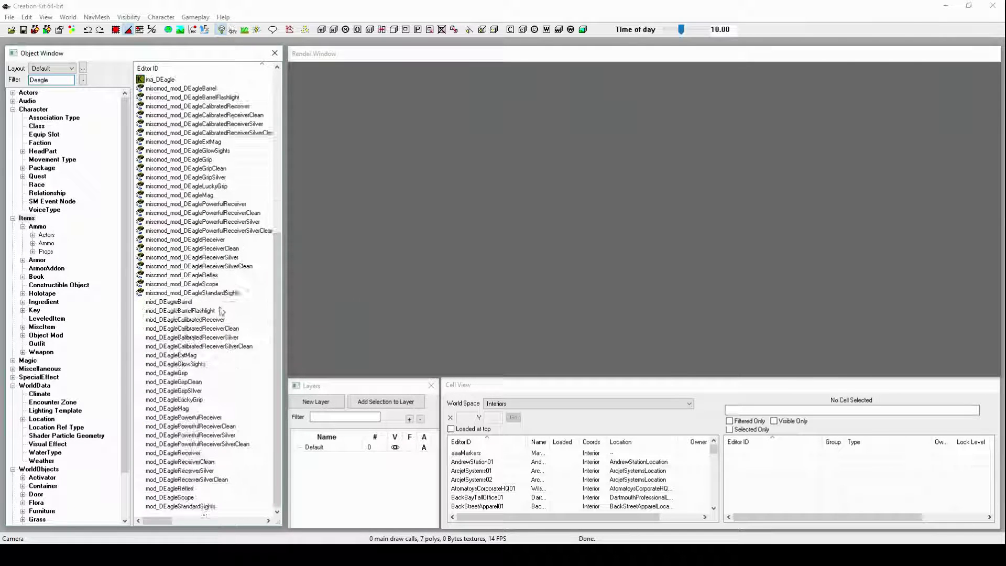
Open the mod_DEaglePowerfulReceiver object mod for editing and change its ID to mod_DEagleNerf
{"action": "right_click", "coordinate": [207, 417]}
{"action": "left_click", "coordinate": [229, 280]}
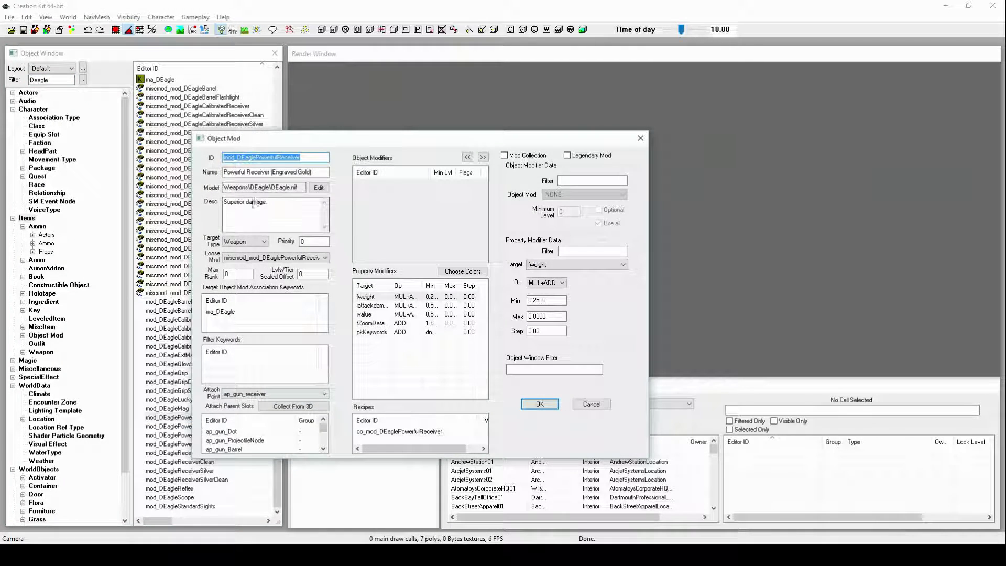
{"action": "left_click_drag", "start_coordinate": [291, 148], "coordinate": [396, 137]}
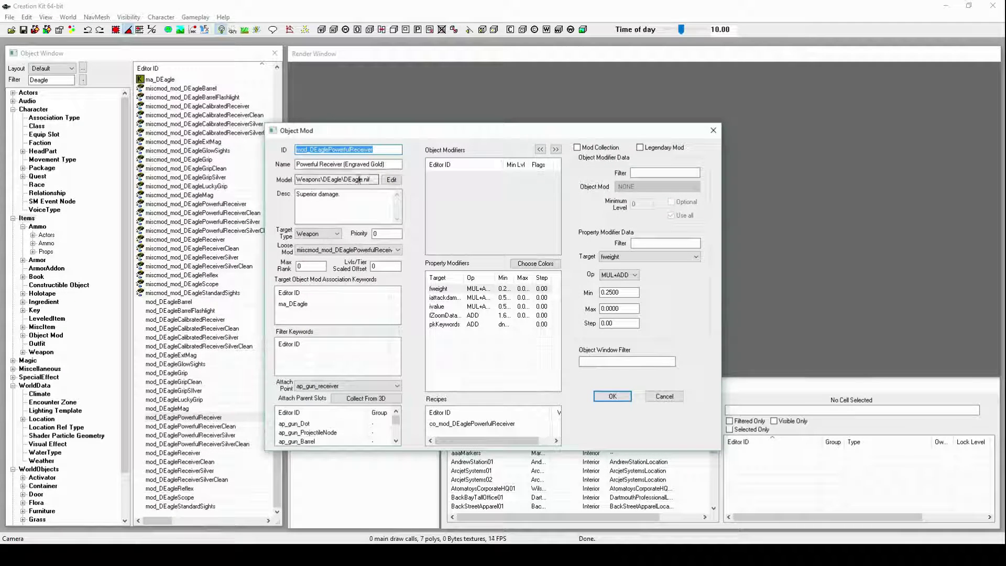
{"action": "left_click_drag", "start_coordinate": [329, 148], "coordinate": [420, 165]}
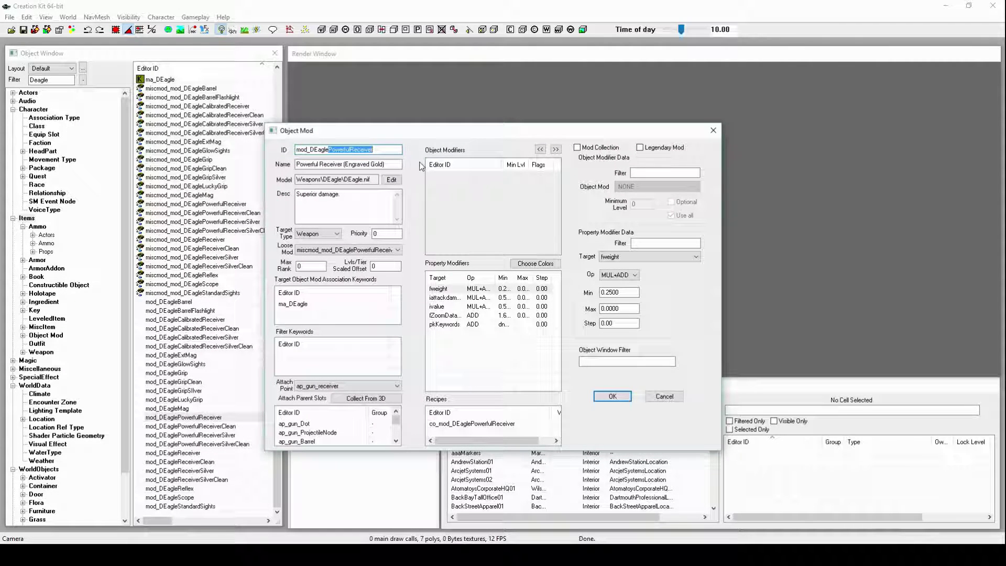
{"action": "type", "text": "Nerf"}
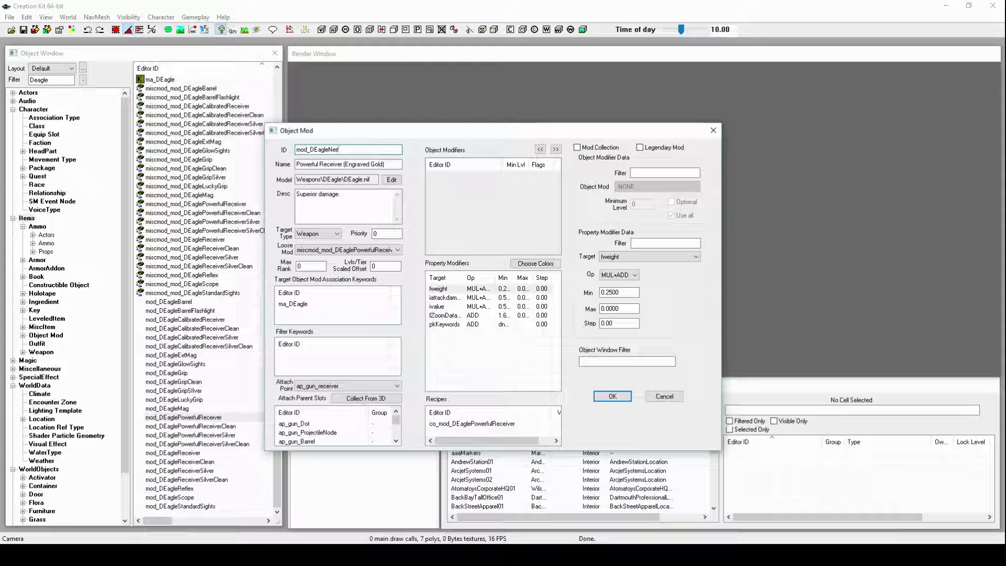
Change the object mod's description to "Shit damage."
{"action": "double_click", "coordinate": [308, 194]}
{"action": "type", "text": "S"}
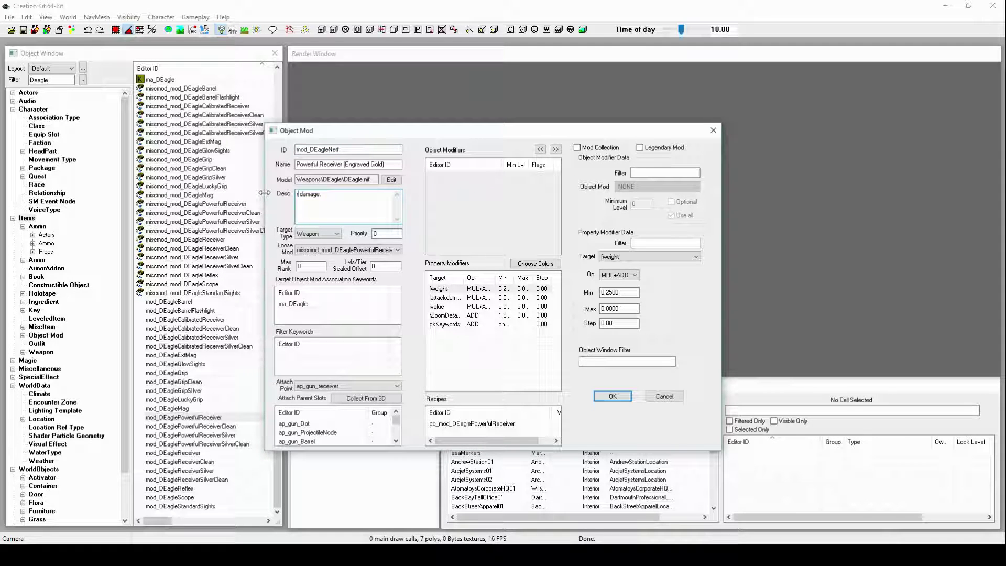
{"action": "type", "text": "hit"}
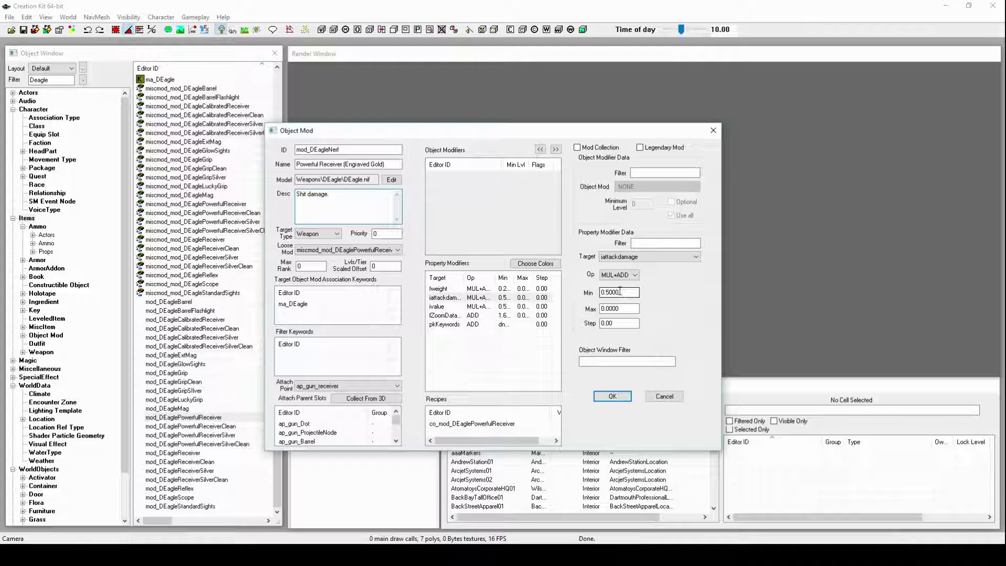
Set the iattackdamage property modifier to the SET operation with a minimum of 1, and save the mod as a new form
{"action": "left_click", "coordinate": [618, 275]}
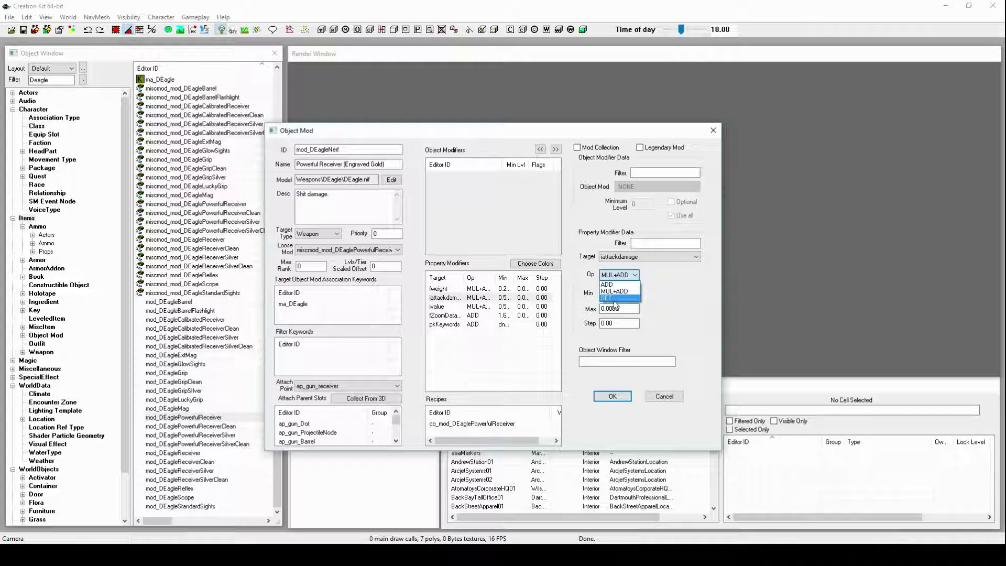
{"action": "left_click", "coordinate": [615, 299]}
{"action": "left_click", "coordinate": [621, 276]}
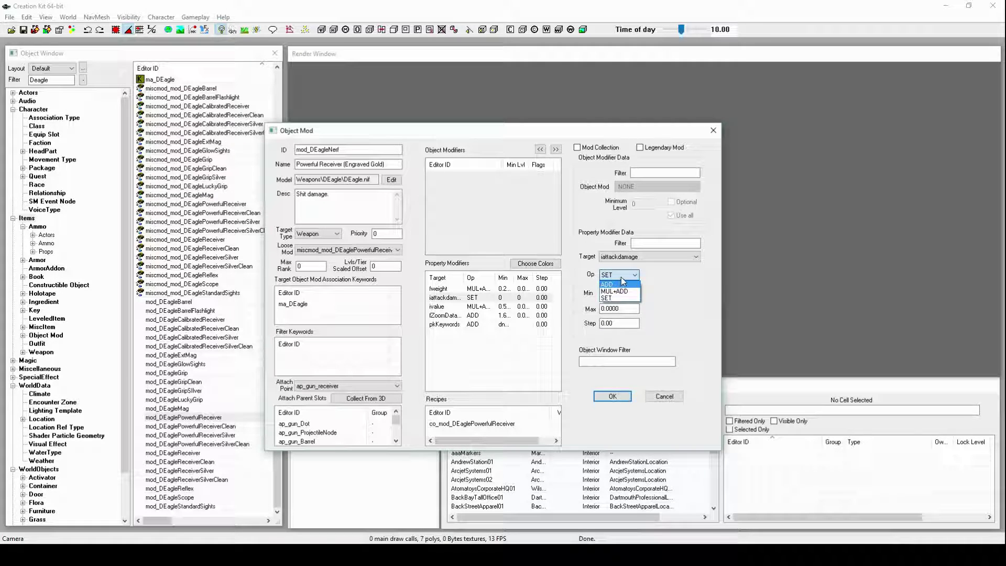
{"action": "left_click", "coordinate": [612, 298]}
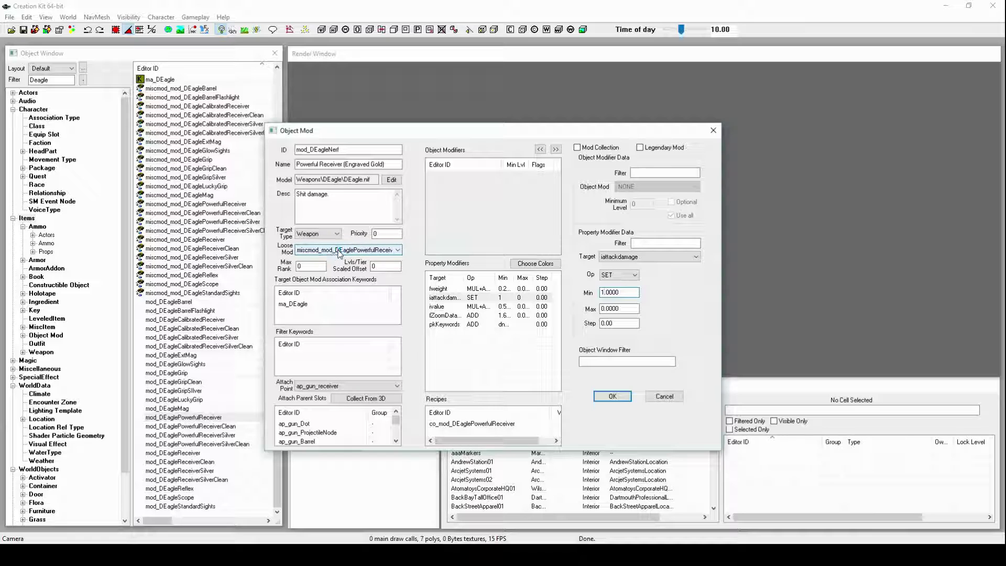
{"action": "left_click", "coordinate": [611, 396]}
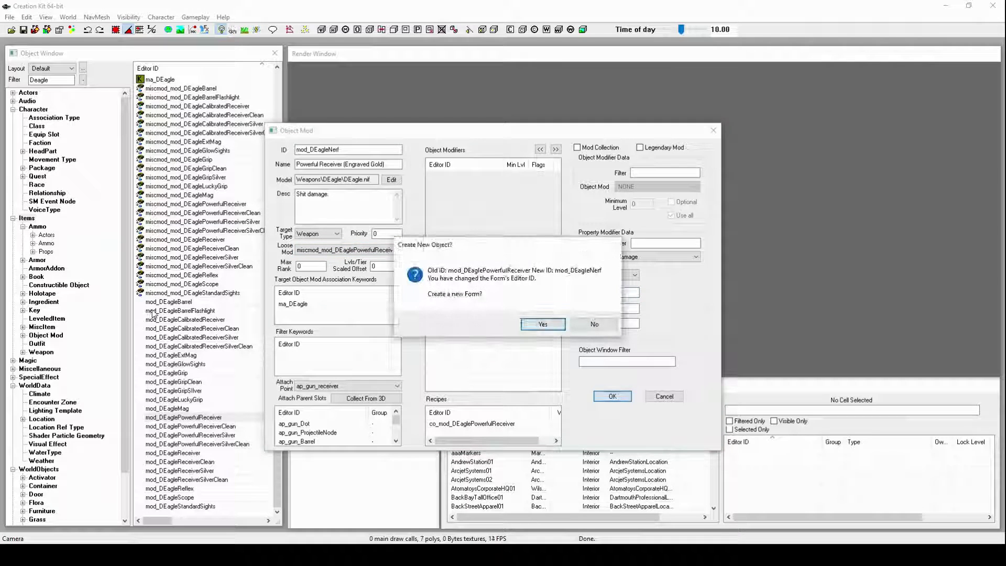
{"action": "left_click", "coordinate": [545, 324]}
Open the miscmod_mod_DEaglePowerfulReceiver misc item for editing and change its ID to miscmod_mod_DEagleNerf
{"action": "scroll", "coordinate": [196, 387], "scroll_direction": "down", "scroll_amount": 1}
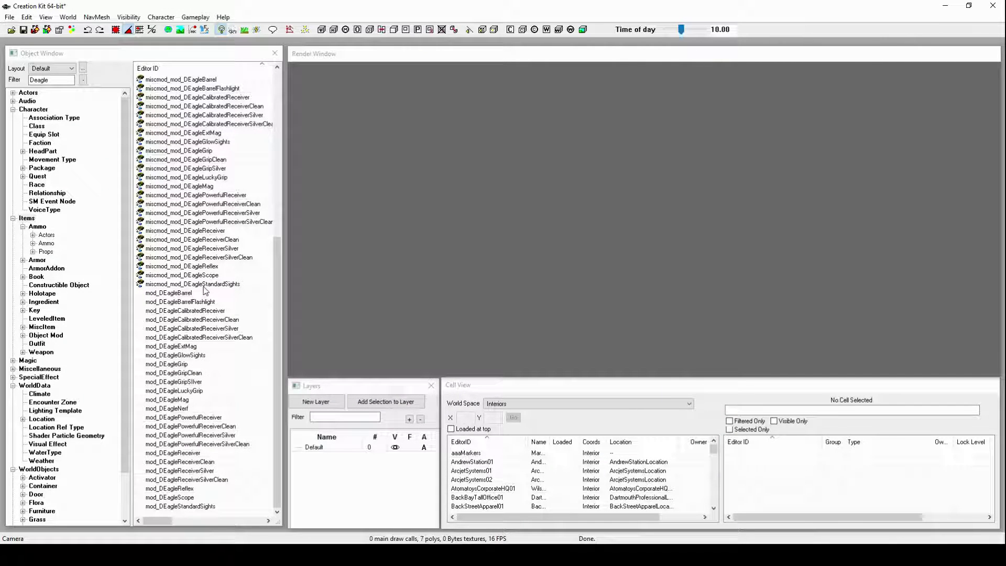
{"action": "scroll", "coordinate": [205, 291], "scroll_direction": "up", "scroll_amount": 3}
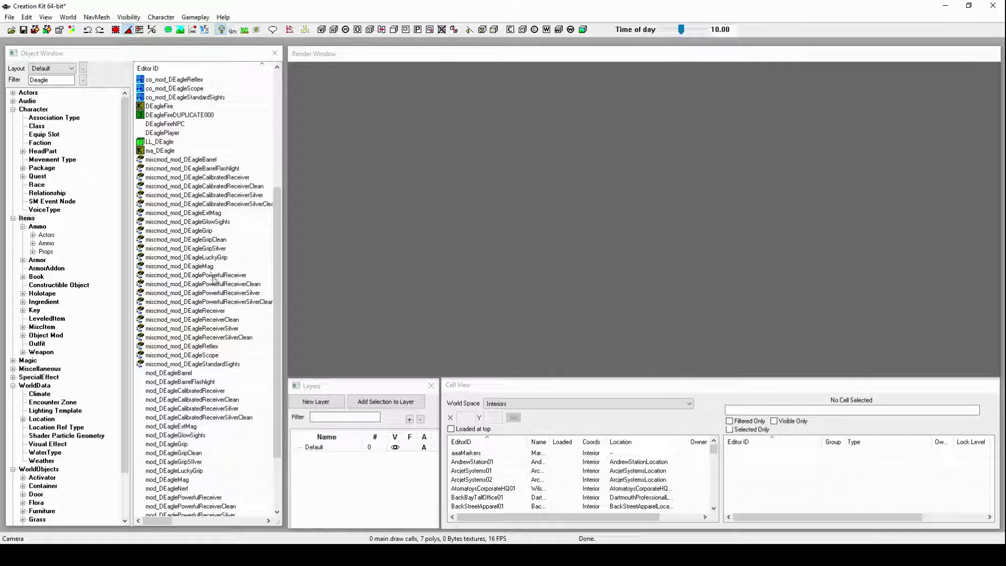
{"action": "right_click", "coordinate": [214, 277]}
{"action": "left_click", "coordinate": [234, 292]}
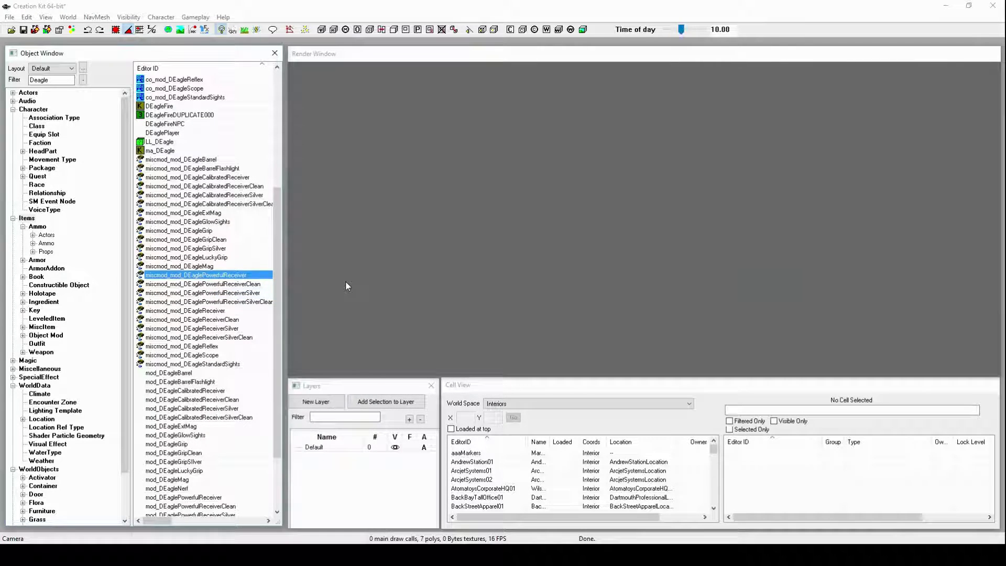
{"action": "left_click", "coordinate": [429, 160]}
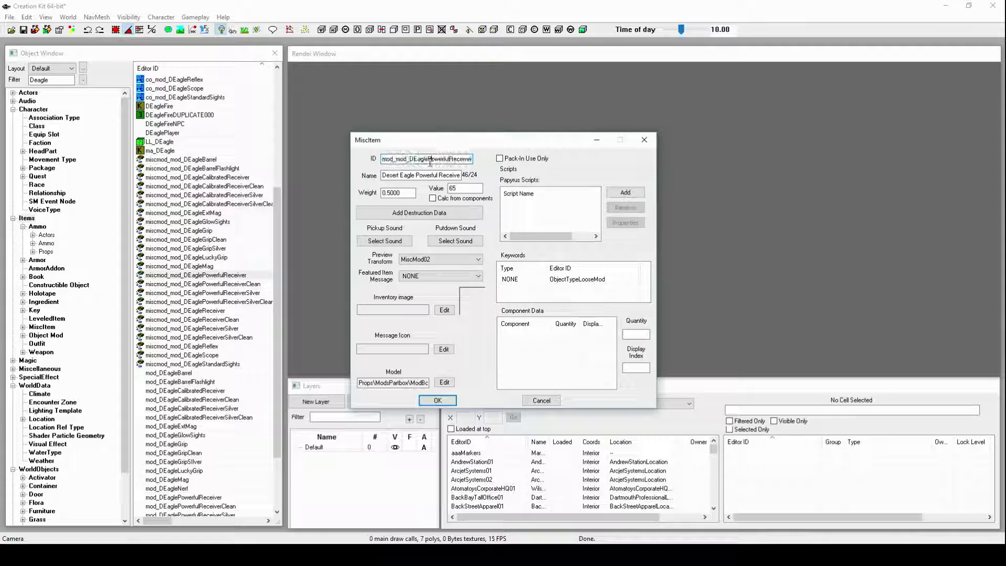
{"action": "left_click_drag", "start_coordinate": [429, 159], "coordinate": [687, 196]}
{"action": "type", "text": "Ne"}
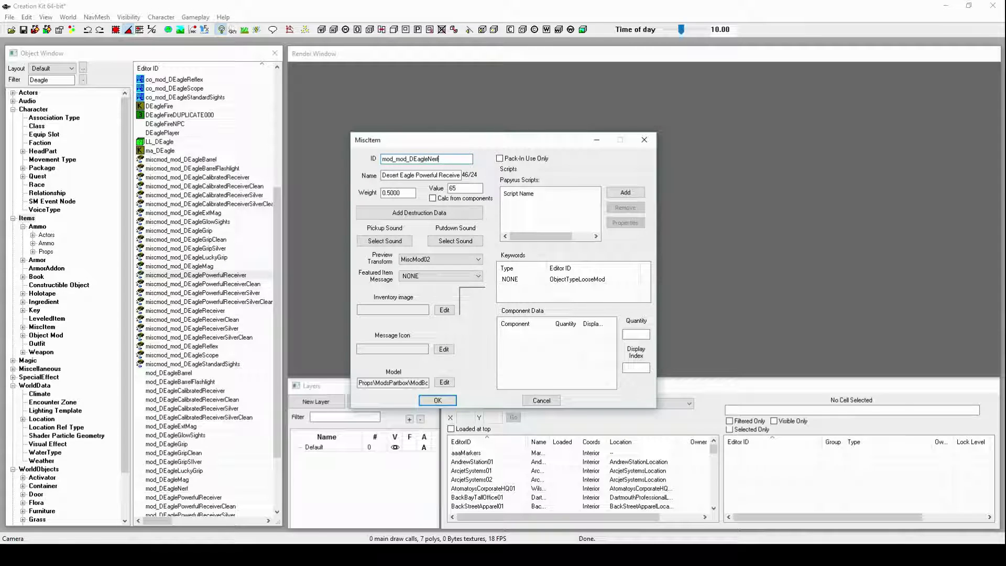
{"action": "key", "text": "Tab"}
Change the misc item's name to "Desert Eagle Nerf"
{"action": "left_click", "coordinate": [417, 175]}
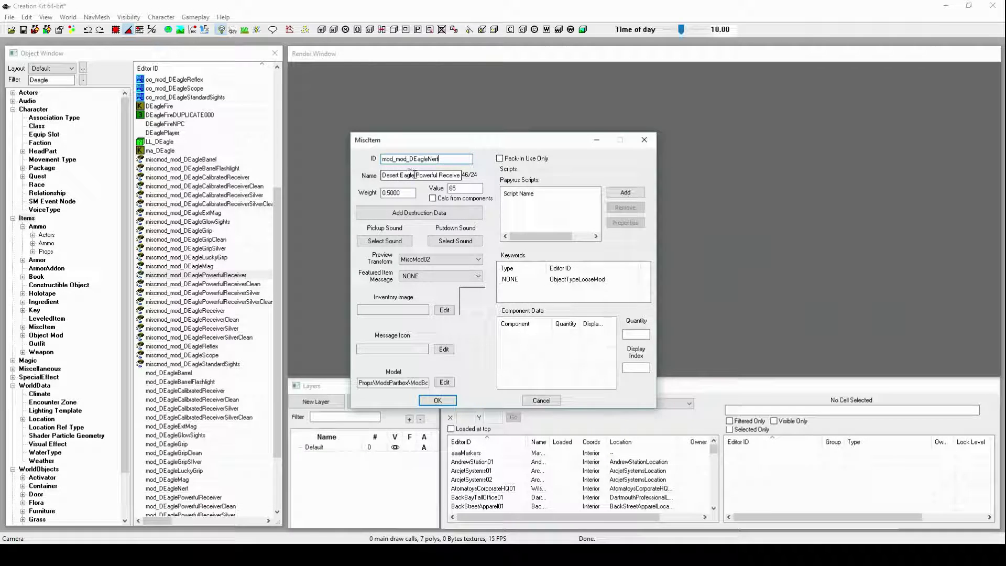
{"action": "left_click_drag", "start_coordinate": [416, 175], "coordinate": [799, 222]}
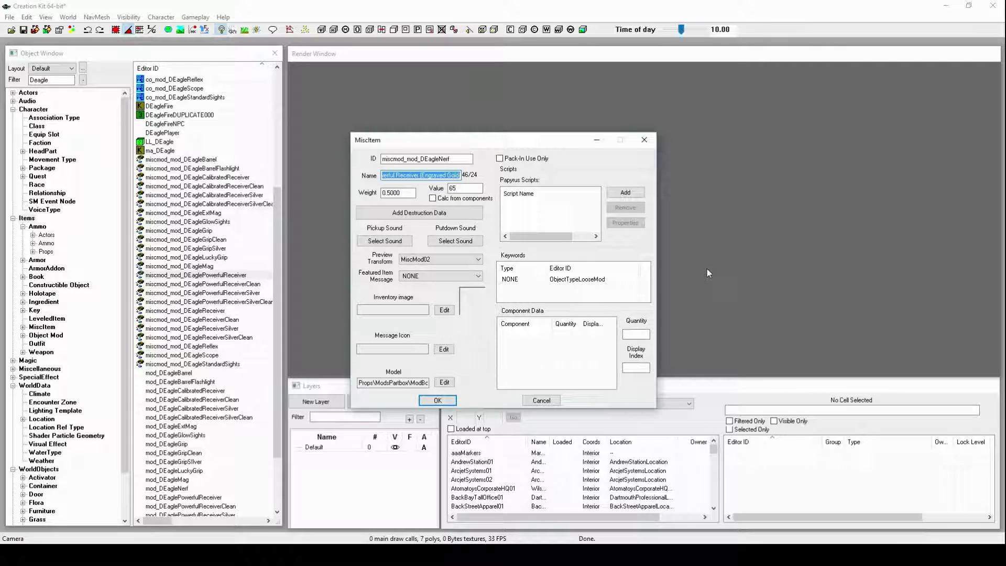
{"action": "type", "text": "Nerf"}
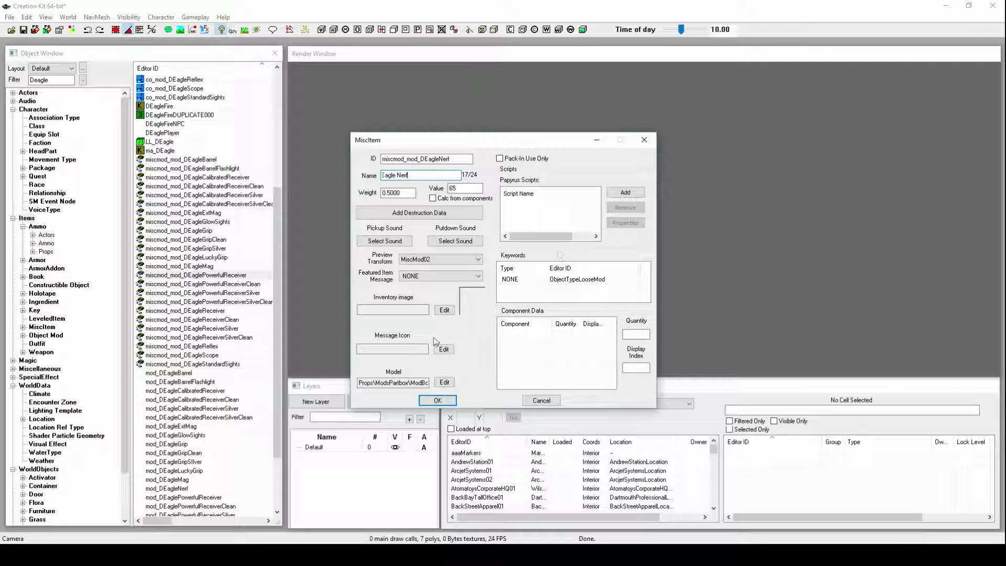
Save the edited misc item as a new form
{"action": "left_click", "coordinate": [438, 400]}
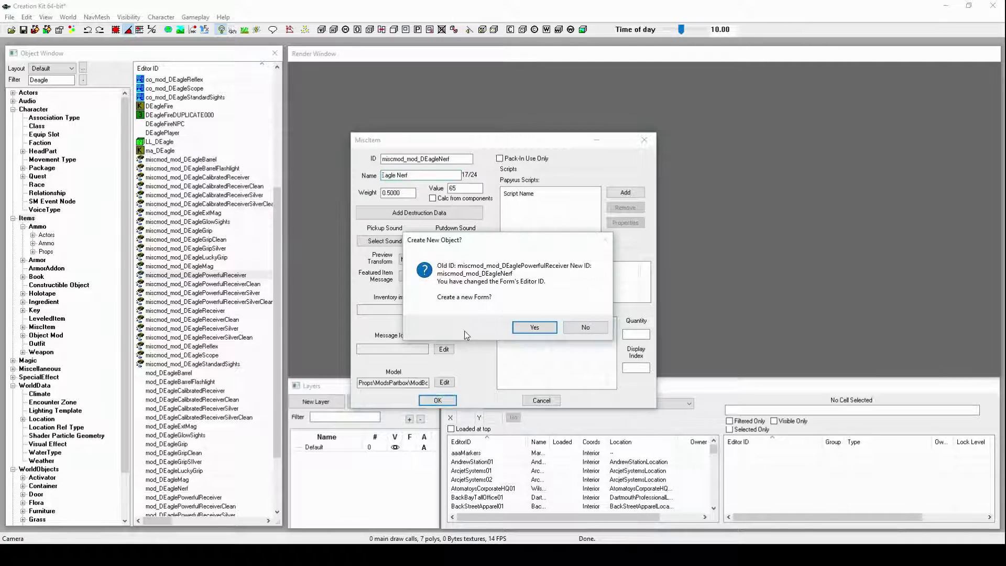
{"action": "left_click", "coordinate": [534, 327]}
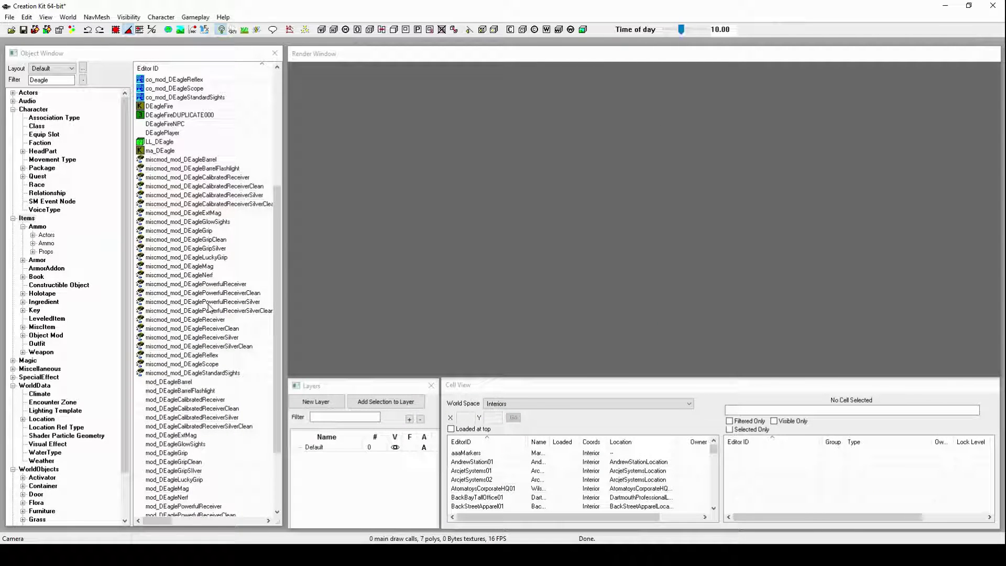
Open the co_mod_DEaglePowerfulReceiver constructible object for editing and change its ID to co_mod_DEagleNerf
{"action": "scroll", "coordinate": [209, 308], "scroll_direction": "up", "scroll_amount": 7}
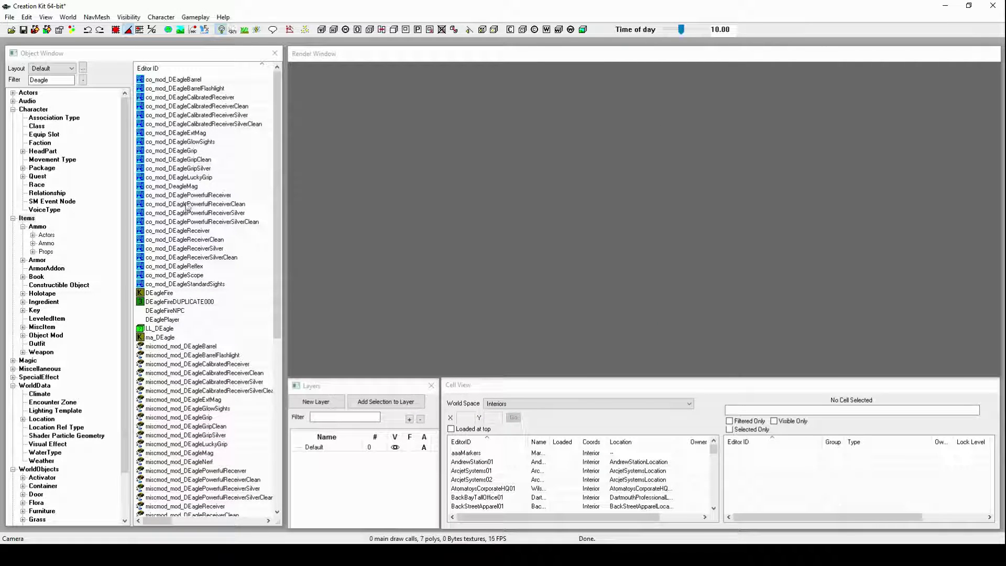
{"action": "right_click", "coordinate": [189, 198]}
{"action": "left_click", "coordinate": [252, 218]}
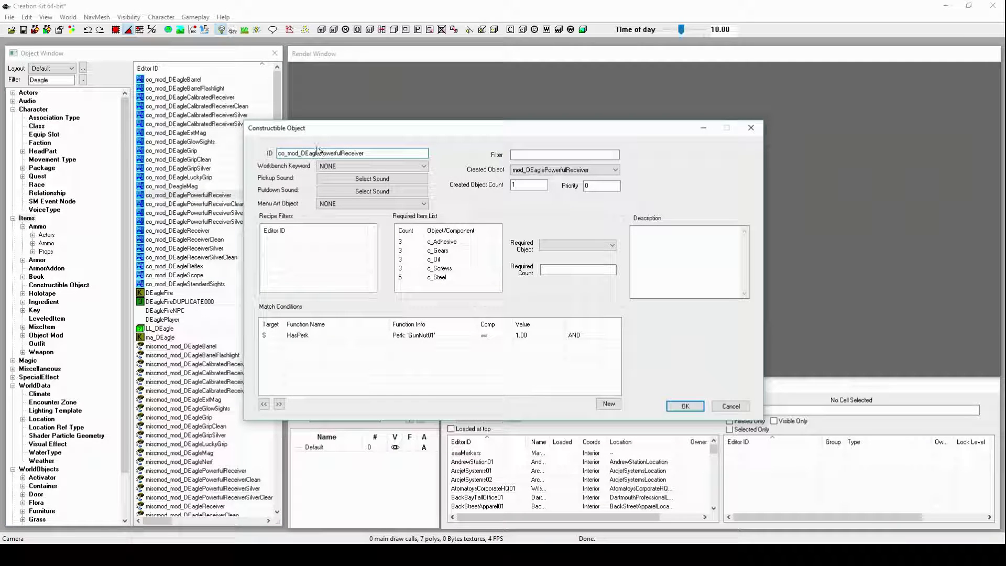
{"action": "left_click_drag", "start_coordinate": [319, 153], "coordinate": [417, 161]}
{"action": "type", "text": "N"}
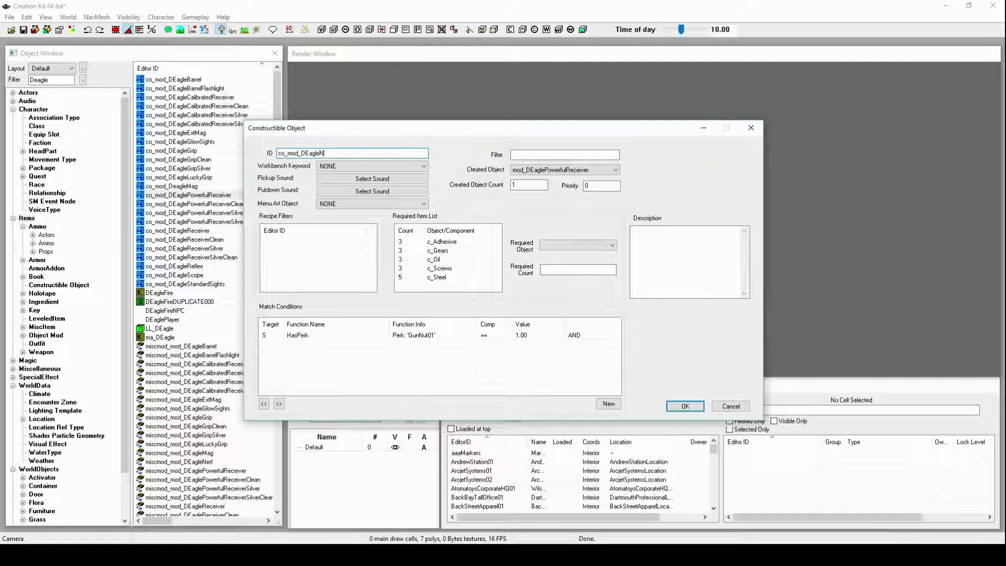
Set the recipe's created object to mod_DEagleNerf and save the recipe as a new form
{"action": "left_click", "coordinate": [527, 170]}
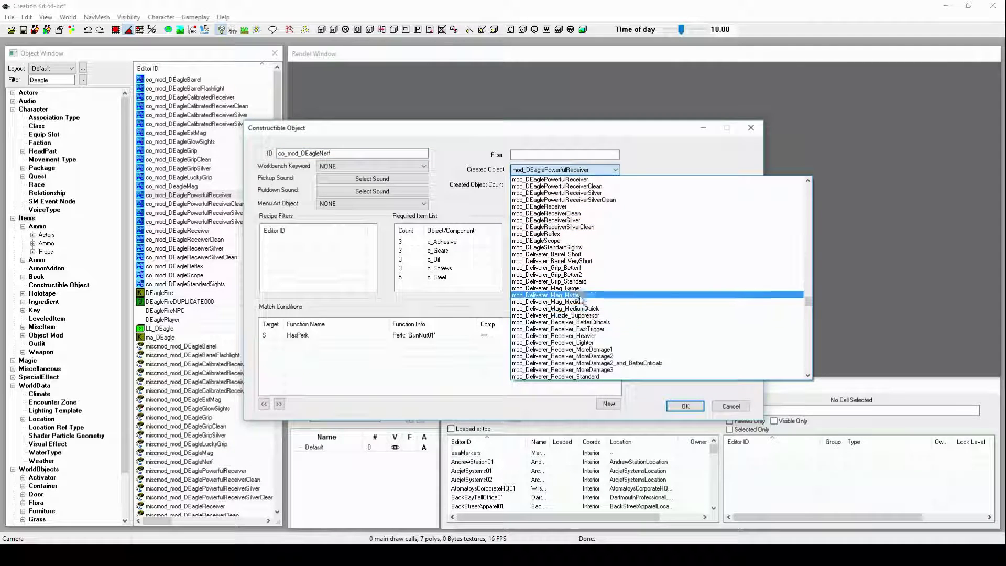
{"action": "scroll", "coordinate": [568, 238], "scroll_direction": "up", "scroll_amount": 2}
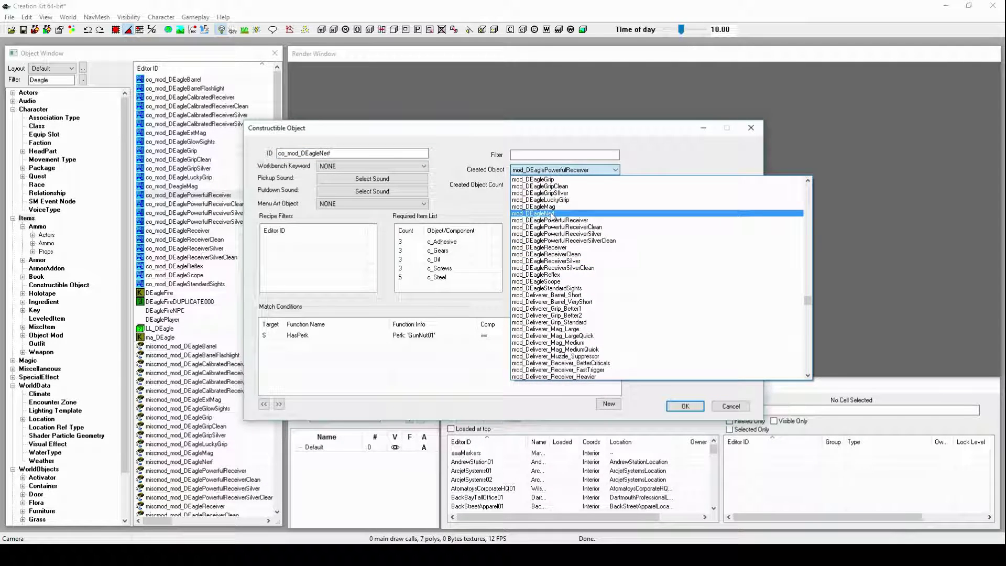
{"action": "left_click", "coordinate": [547, 204]}
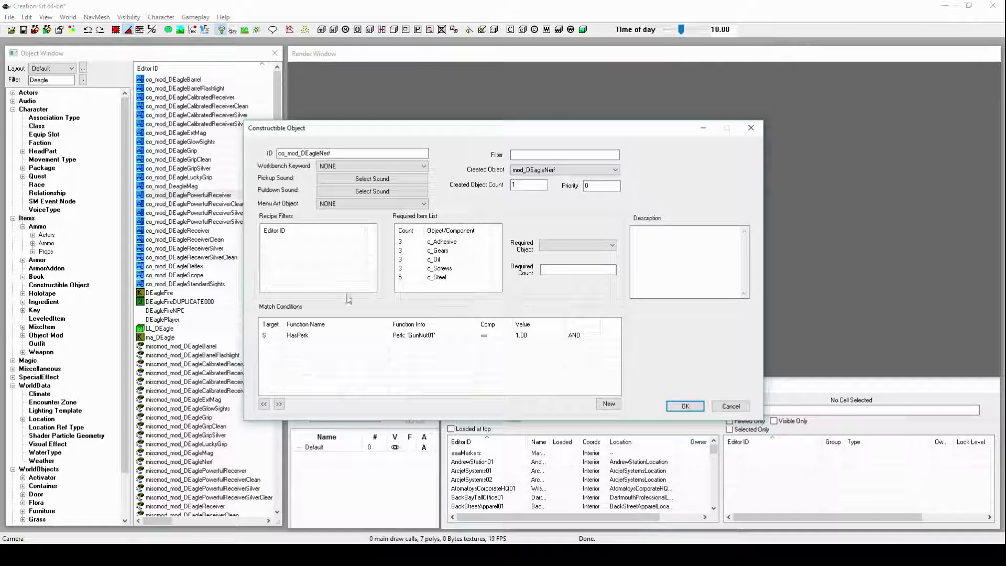
{"action": "left_click", "coordinate": [685, 406]}
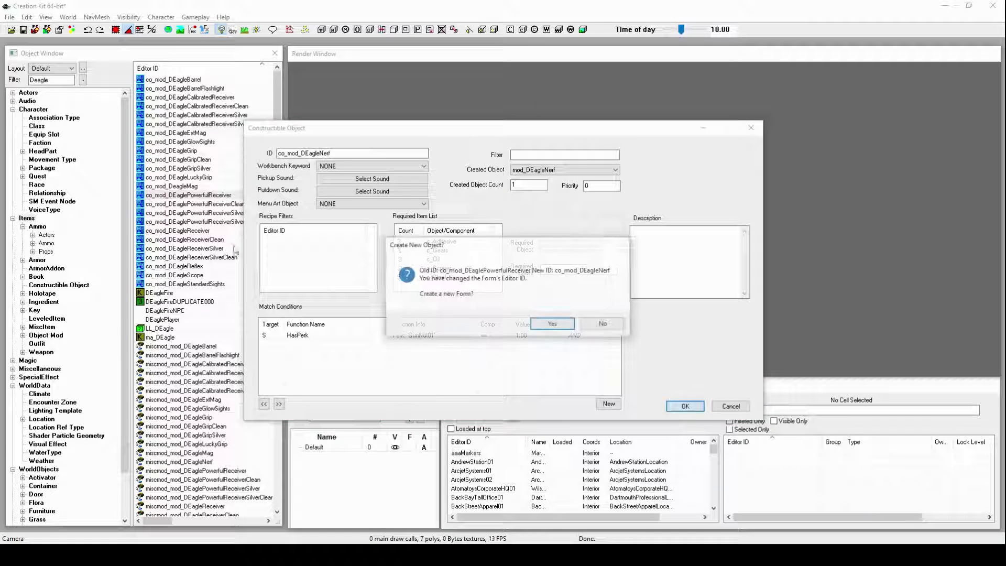
{"action": "left_click", "coordinate": [551, 325]}
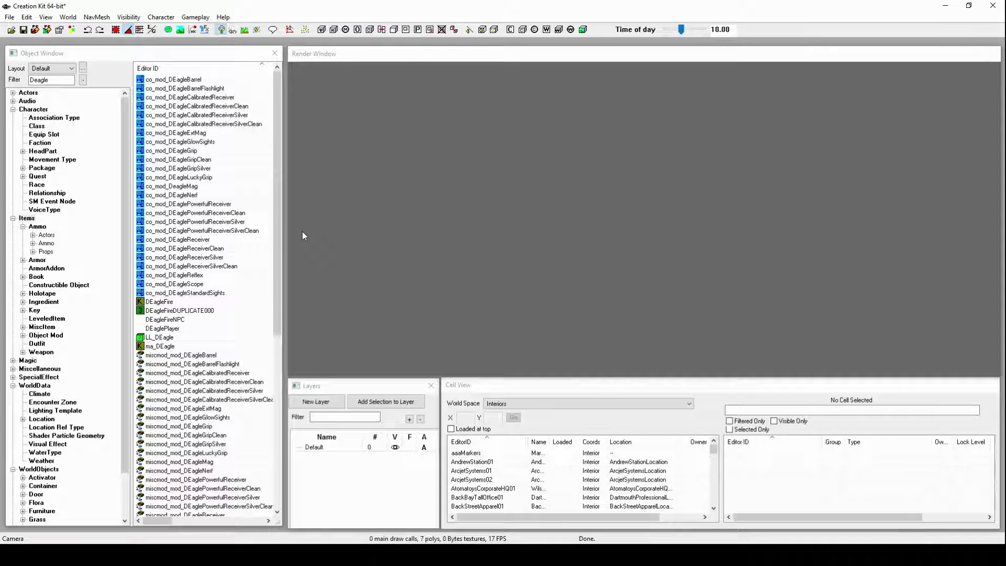
Examine the model assigned to the miscmod_mod_DEagleNerf misc item in its preview, then close the item without changes
{"action": "scroll", "coordinate": [209, 283], "scroll_direction": "down", "scroll_amount": 8}
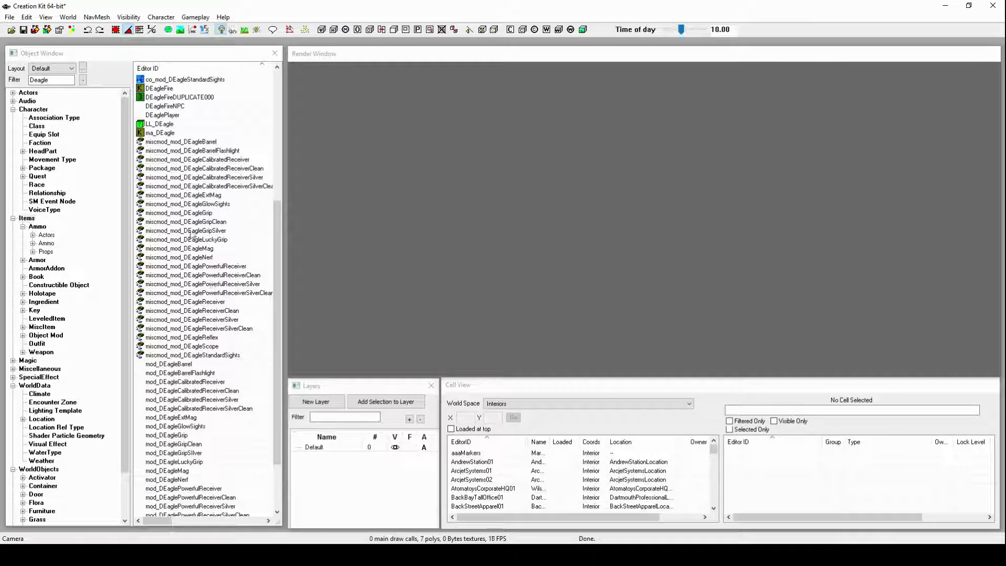
{"action": "right_click", "coordinate": [193, 262]}
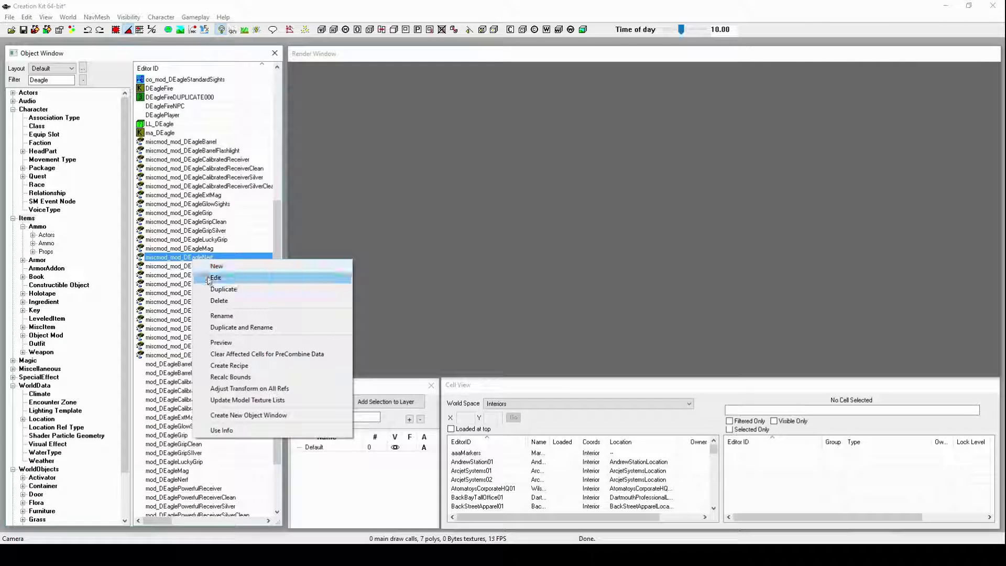
{"action": "left_click", "coordinate": [208, 276]}
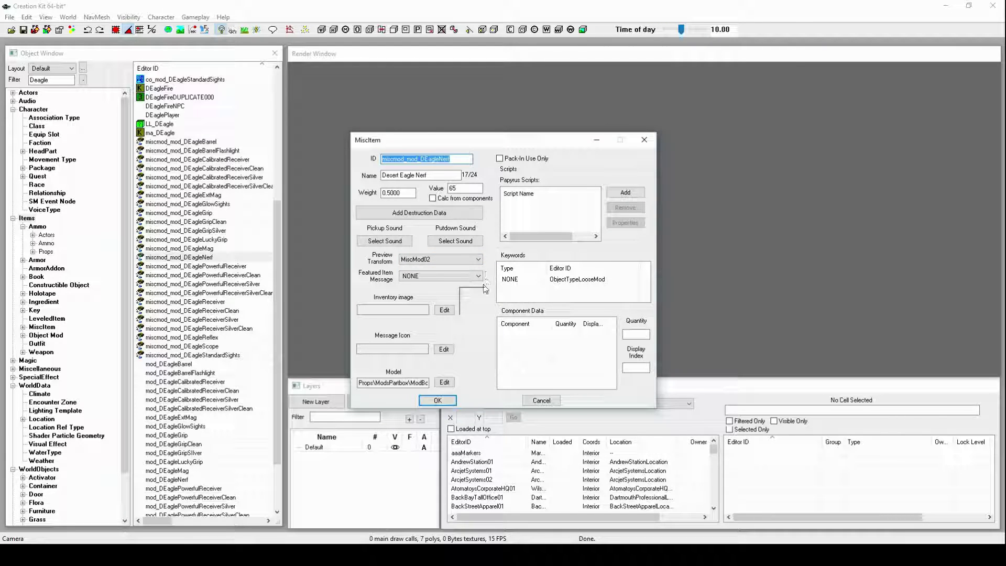
{"action": "left_click", "coordinate": [450, 383]}
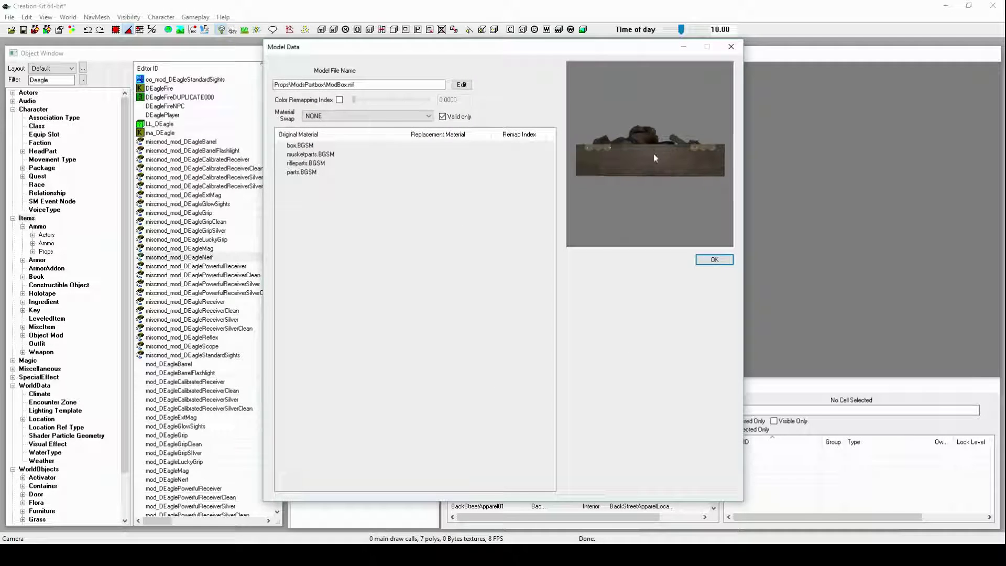
{"action": "left_click_drag", "start_coordinate": [654, 158], "coordinate": [597, 209]}
{"action": "left_click", "coordinate": [739, 51]}
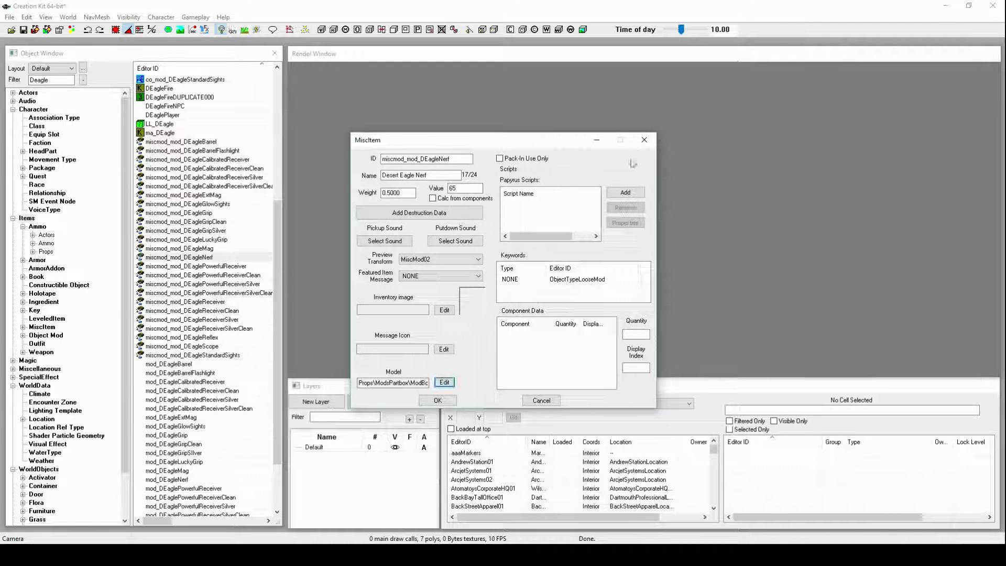
{"action": "left_click", "coordinate": [646, 138]}
Open the mod_DEagleNerf object mod for editing and set its loose mod to miscmod_mod_DEagleNerf
{"action": "scroll", "coordinate": [198, 327], "scroll_direction": "down", "scroll_amount": 3}
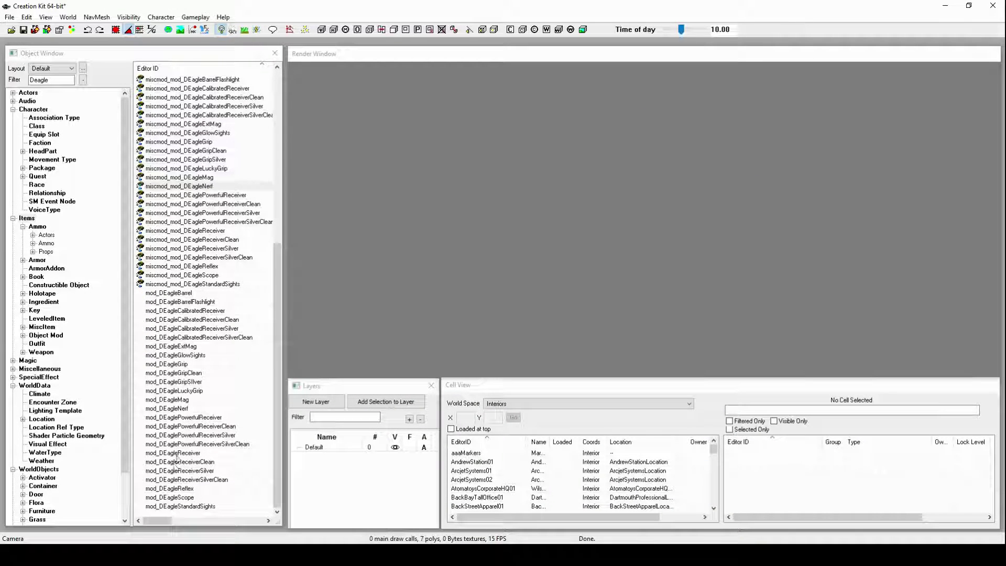
{"action": "right_click", "coordinate": [180, 409]}
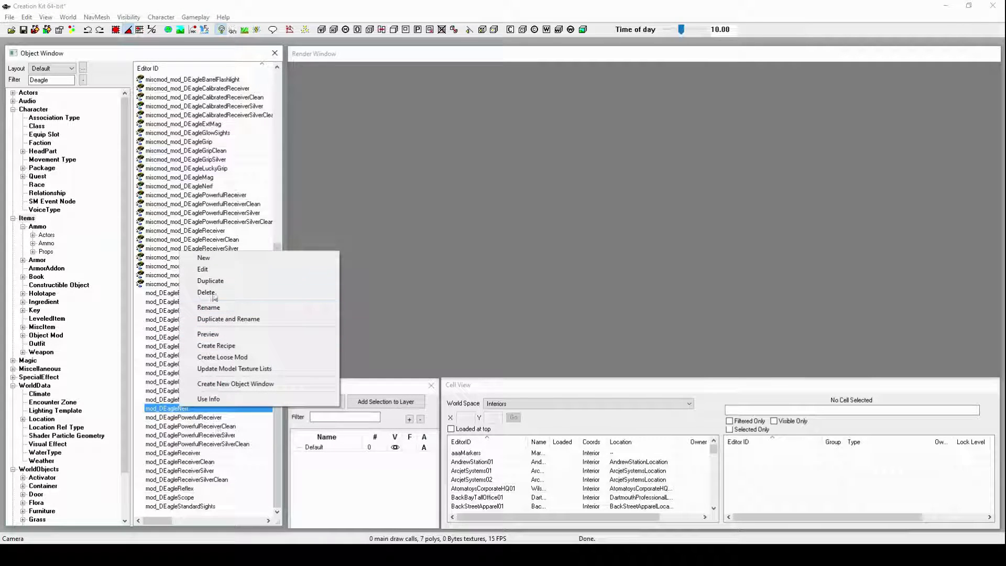
{"action": "left_click", "coordinate": [215, 265]}
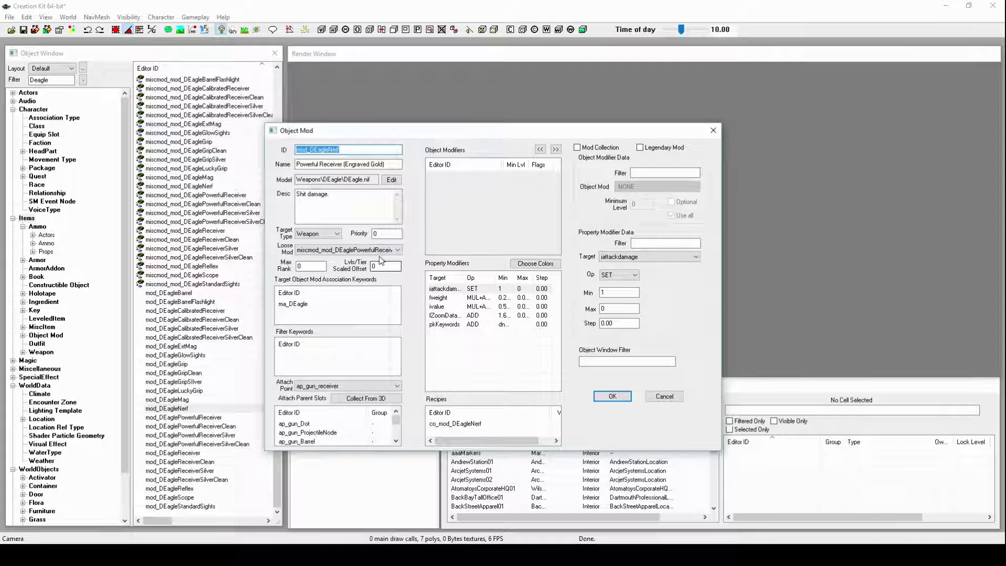
{"action": "left_click", "coordinate": [376, 250]}
{"action": "scroll", "coordinate": [363, 281], "scroll_direction": "up", "scroll_amount": 1}
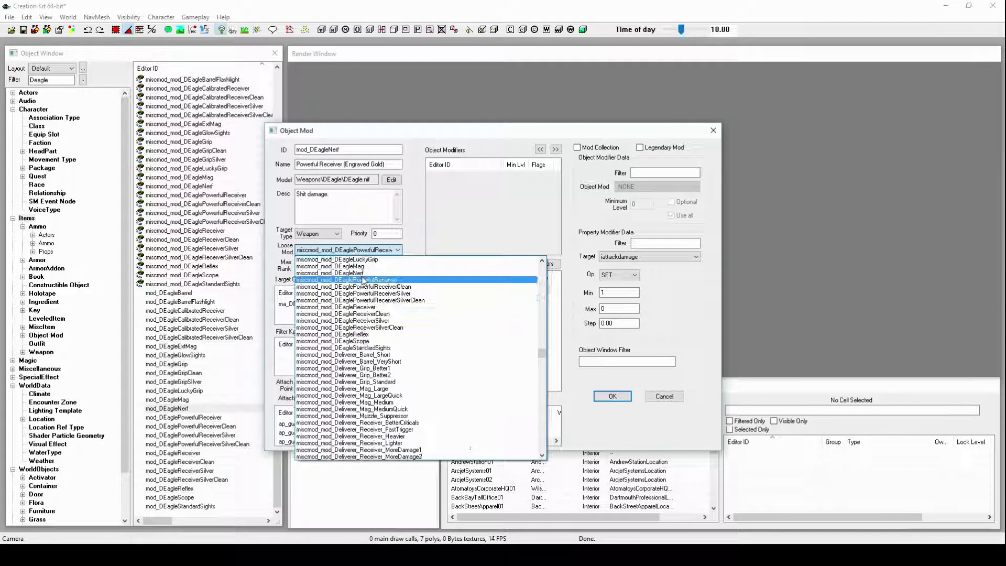
{"action": "left_click", "coordinate": [361, 273]}
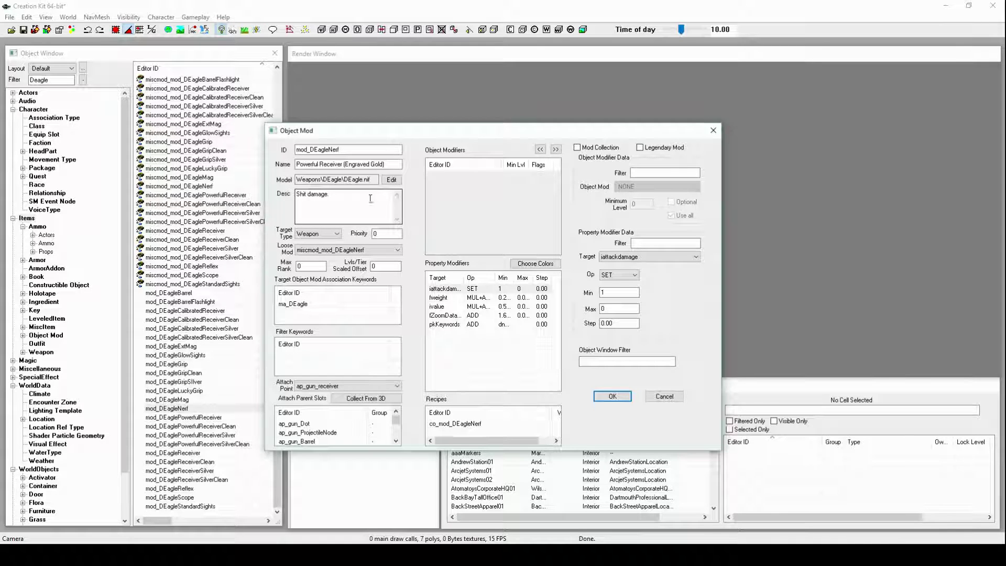
Examine the object mod's weapon model from another angle and open the file selection for its model
{"action": "left_click", "coordinate": [393, 181]}
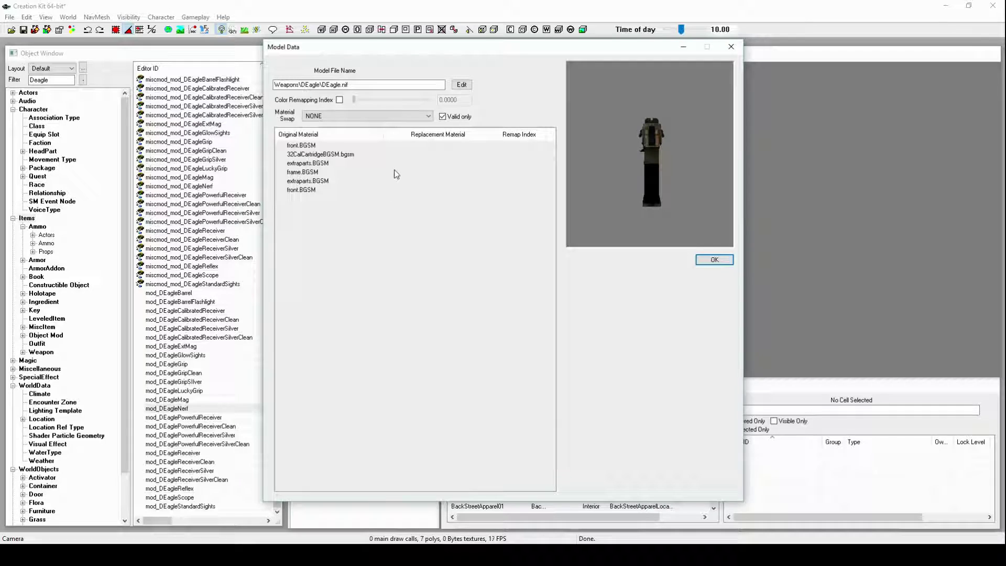
{"action": "left_click_drag", "start_coordinate": [640, 163], "coordinate": [609, 179]}
{"action": "left_click", "coordinate": [461, 84]}
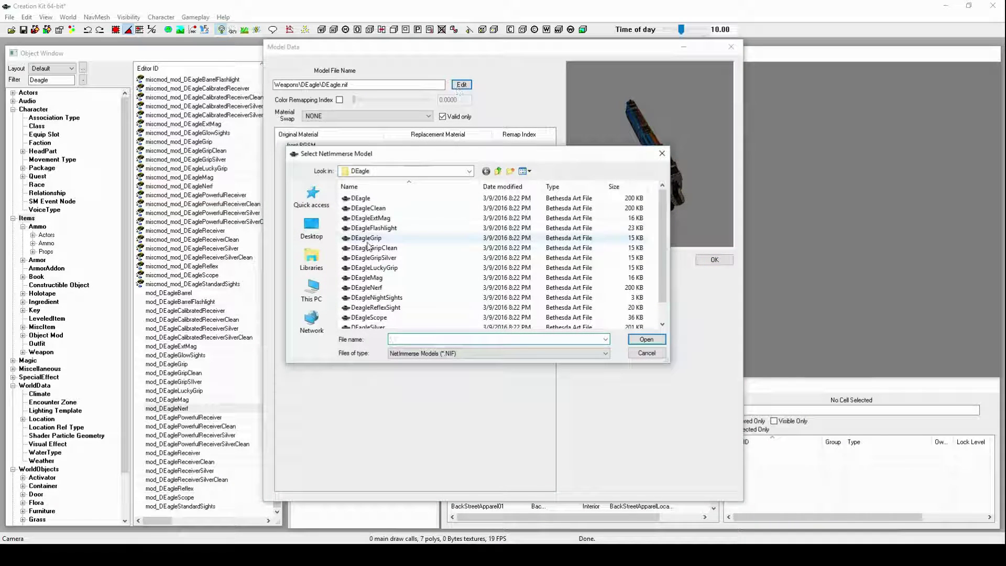
Trace the model's folder path from the DEagle folder up to meshes and back through Weapons to DEagle
{"action": "right_click", "coordinate": [367, 199]}
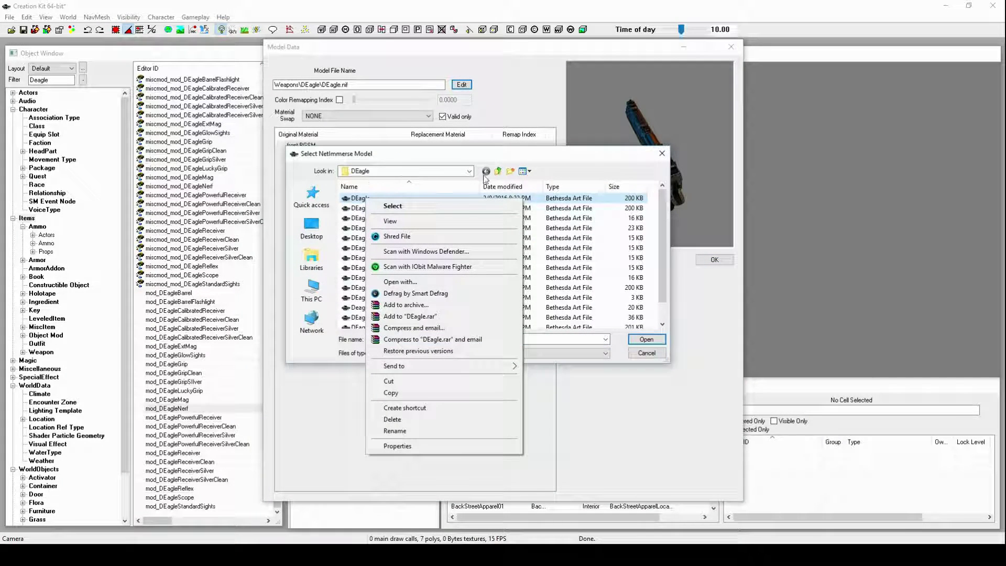
{"action": "left_click", "coordinate": [555, 156]}
{"action": "left_click", "coordinate": [499, 172]}
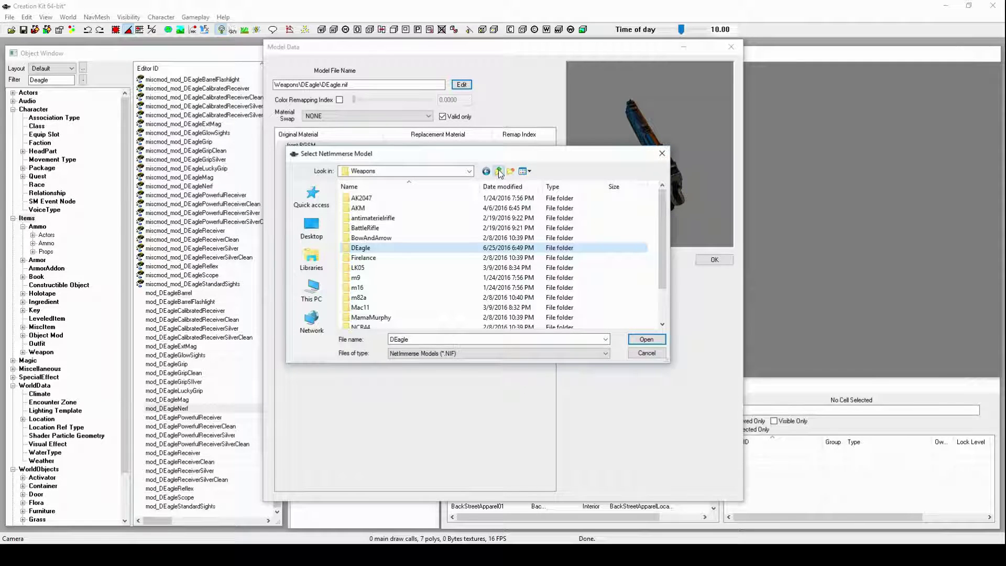
{"action": "left_click", "coordinate": [498, 171]}
{"action": "scroll", "coordinate": [361, 285], "scroll_direction": "up", "scroll_amount": 7}
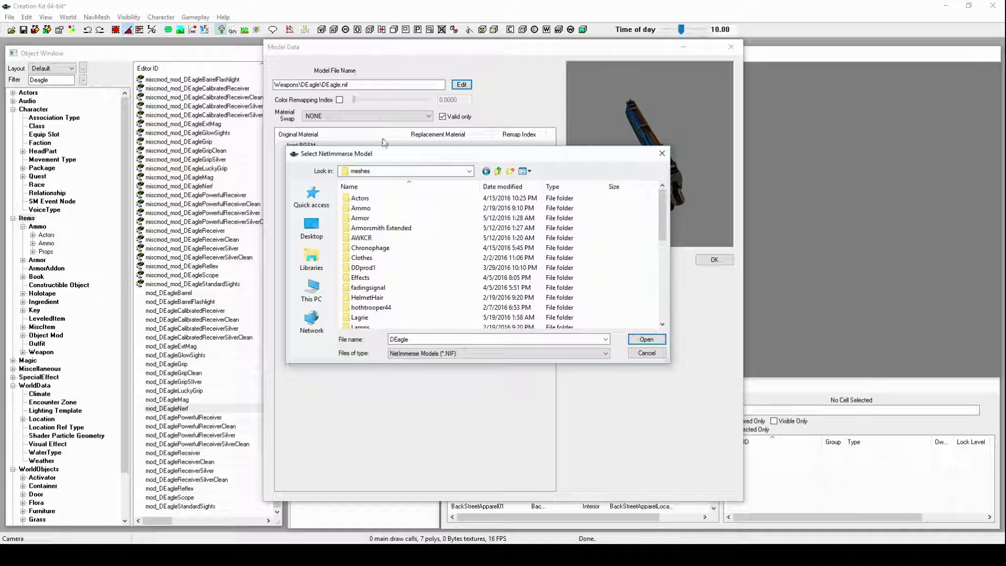
{"action": "left_click_drag", "start_coordinate": [386, 153], "coordinate": [367, 131]}
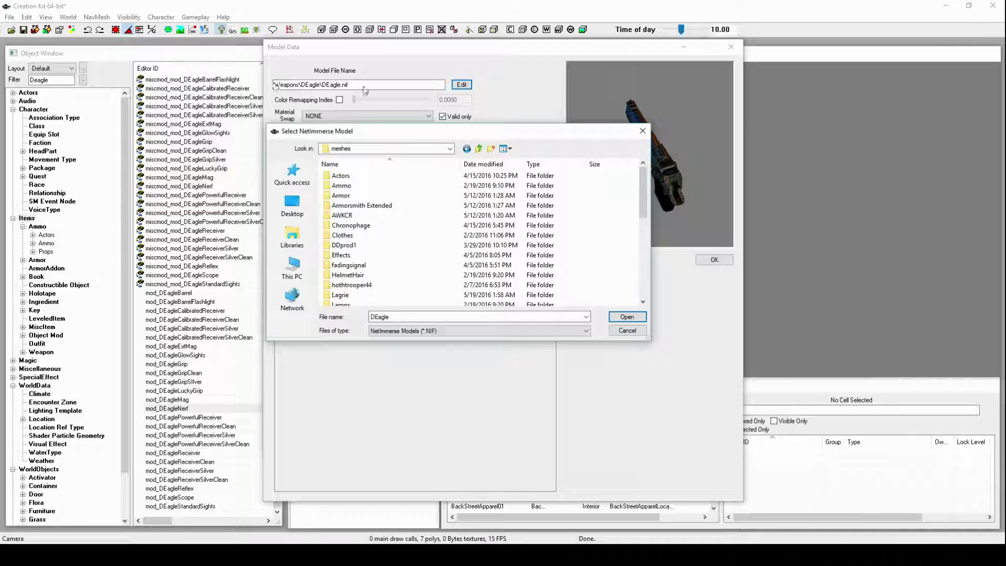
{"action": "scroll", "coordinate": [365, 293], "scroll_direction": "down", "scroll_amount": 7}
{"action": "double_click", "coordinate": [365, 297]}
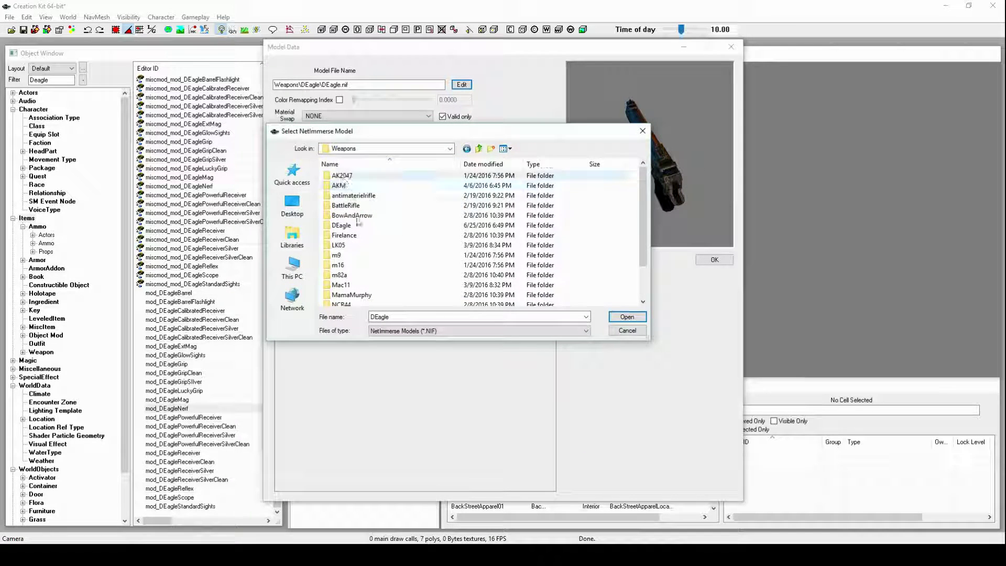
{"action": "double_click", "coordinate": [355, 226]}
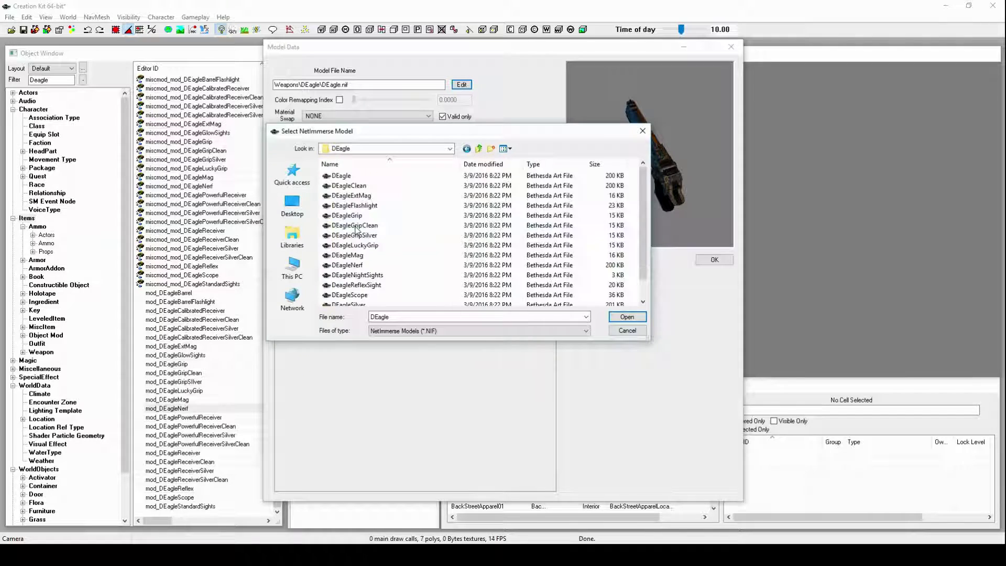
Duplicate the DEagle model file within the DEagle folder
{"action": "right_click", "coordinate": [352, 176]}
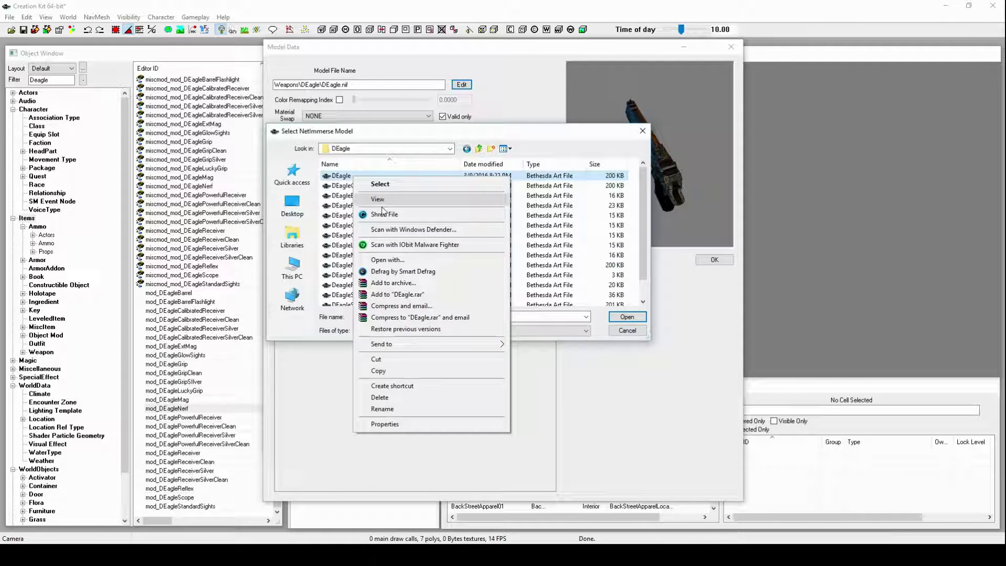
{"action": "left_click", "coordinate": [402, 371]}
{"action": "scroll", "coordinate": [367, 293], "scroll_direction": "down", "scroll_amount": 1}
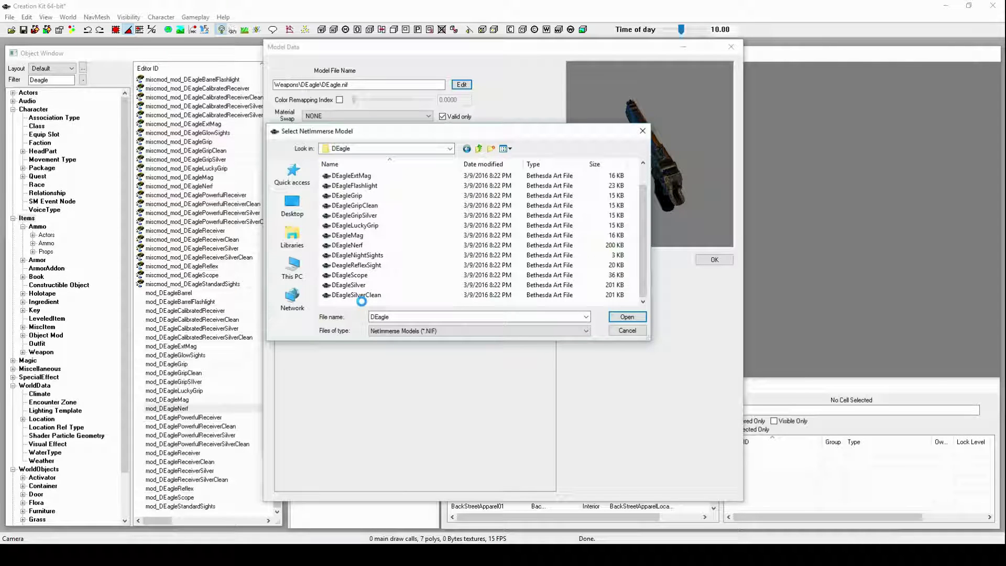
{"action": "right_click", "coordinate": [363, 301]}
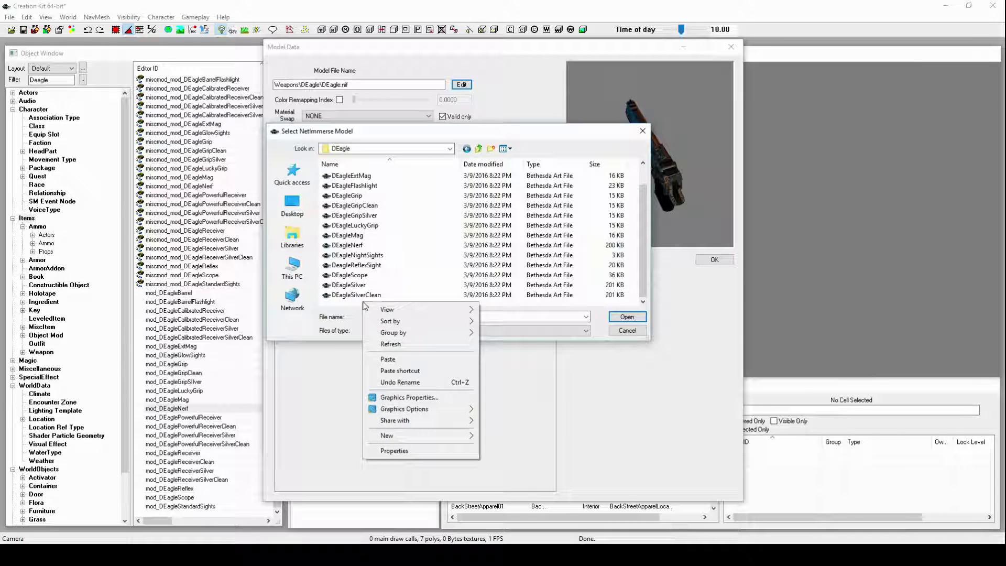
{"action": "left_click", "coordinate": [380, 355]}
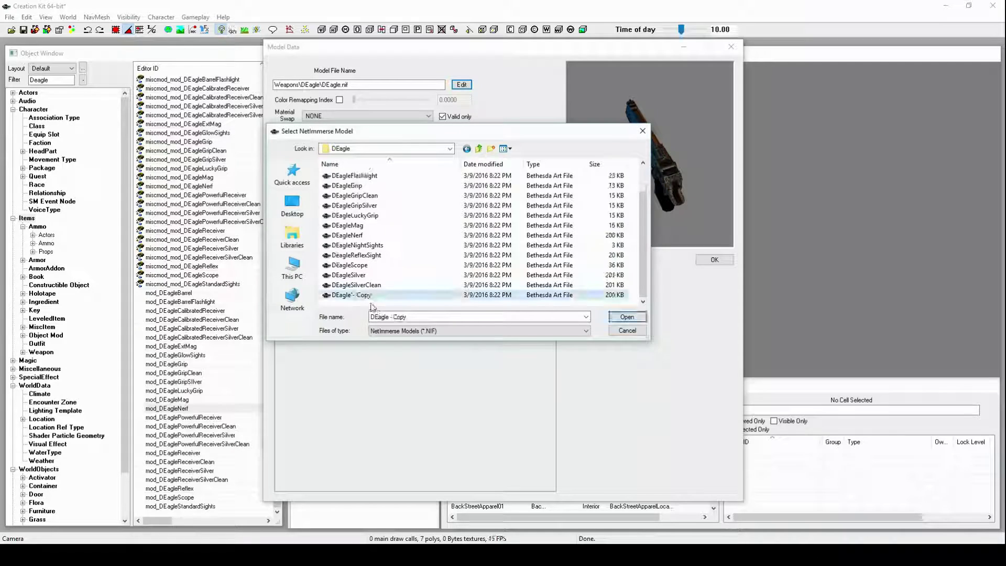
Try to rename the copied DEagle model file as DEagleNerf, accepting the alternative name DEagleNerf (2)
{"action": "left_click", "coordinate": [351, 295]}
{"action": "left_click_drag", "start_coordinate": [357, 294], "coordinate": [393, 294]}
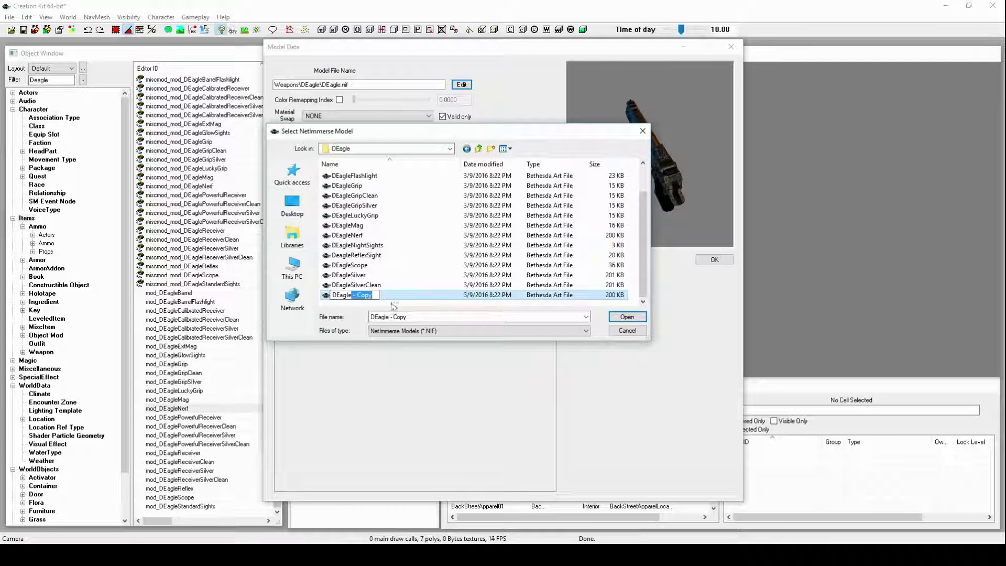
{"action": "type", "text": "Nerf"}
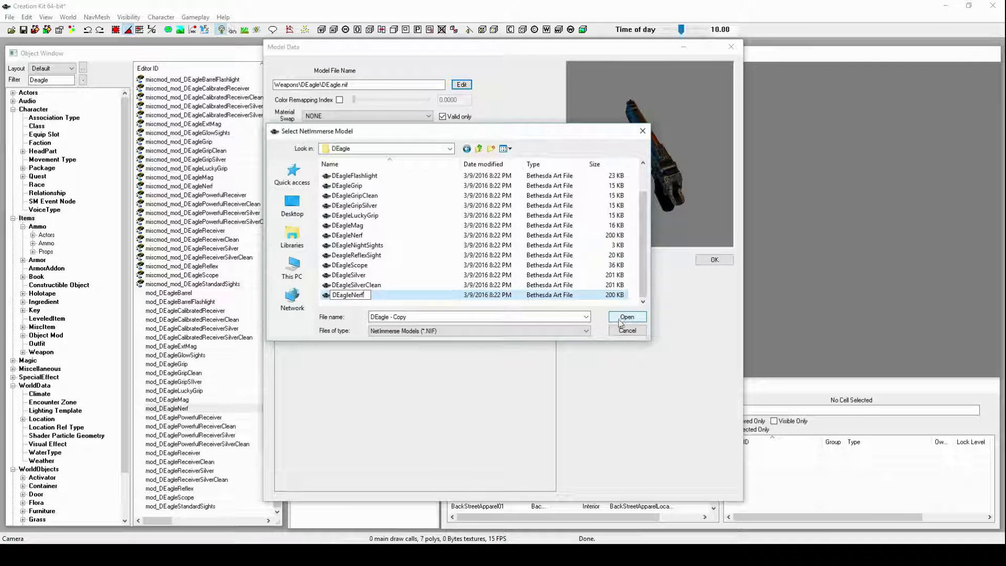
{"action": "left_click", "coordinate": [453, 296]}
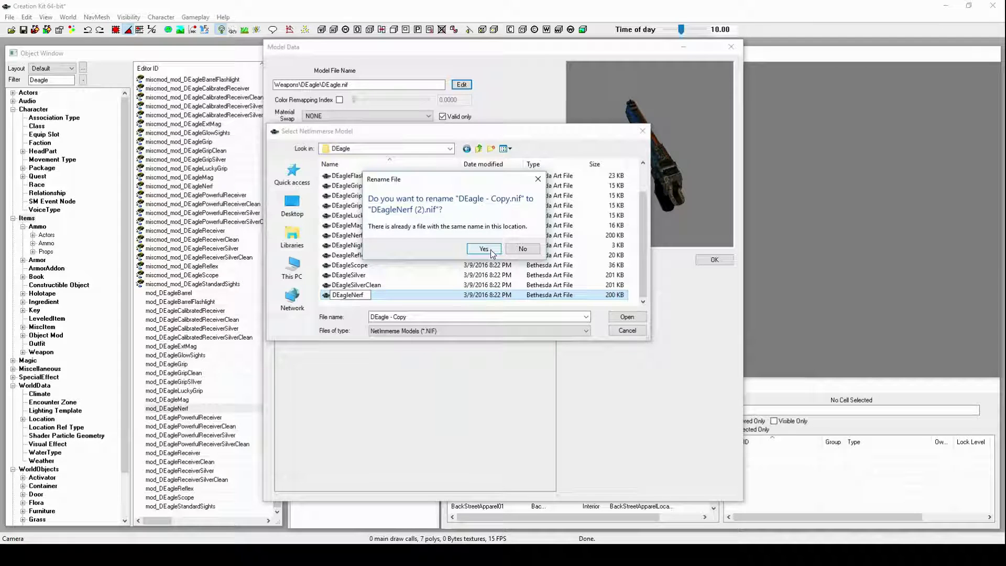
{"action": "left_click", "coordinate": [492, 252]}
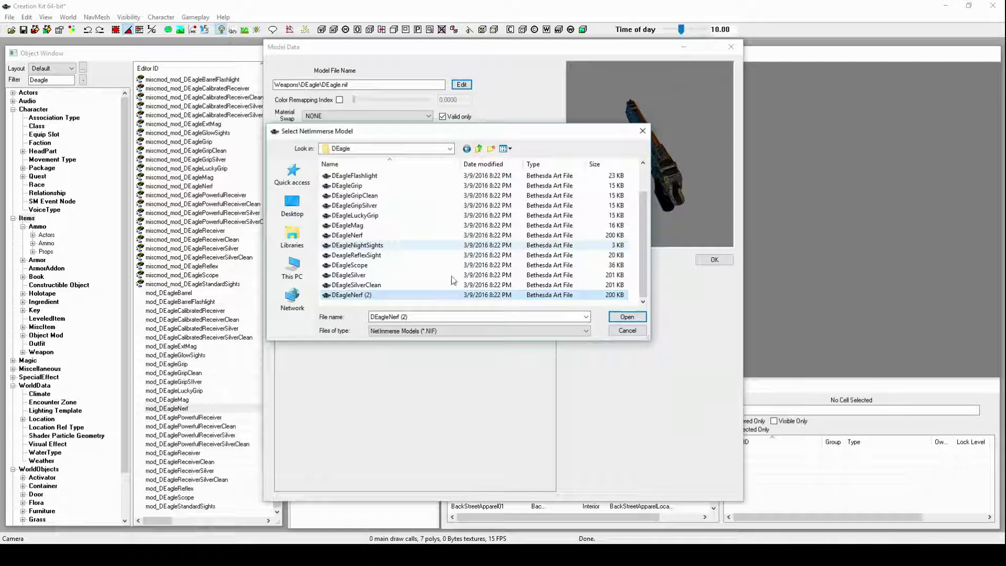
Delete the DEagleNerf (2) model file and assign the existing DEagleNerf model to the object mod
{"action": "right_click", "coordinate": [367, 296]}
{"action": "left_click", "coordinate": [390, 260]}
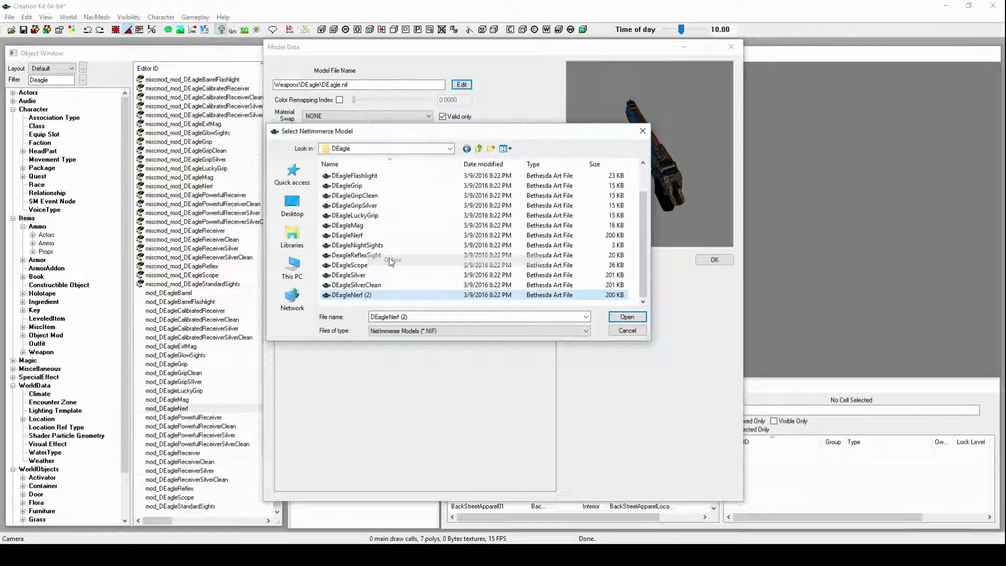
{"action": "scroll", "coordinate": [336, 260], "scroll_direction": "up", "scroll_amount": 1}
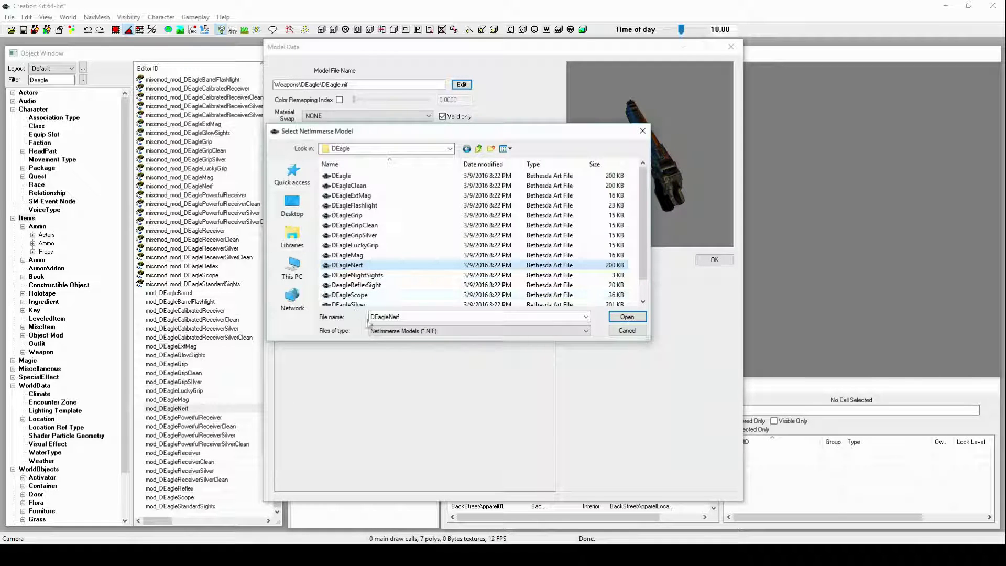
{"action": "double_click", "coordinate": [338, 267]}
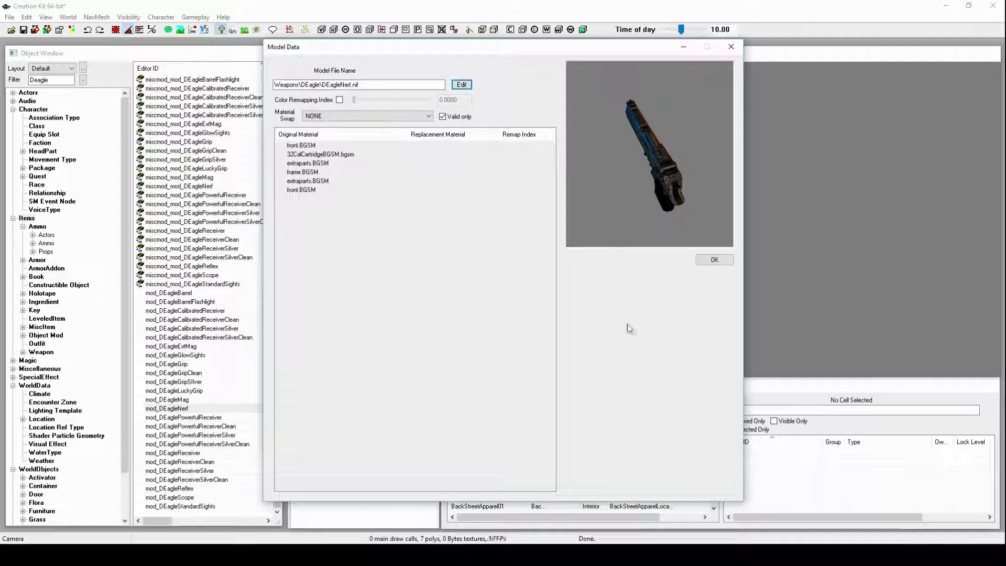
{"action": "left_click", "coordinate": [716, 259]}
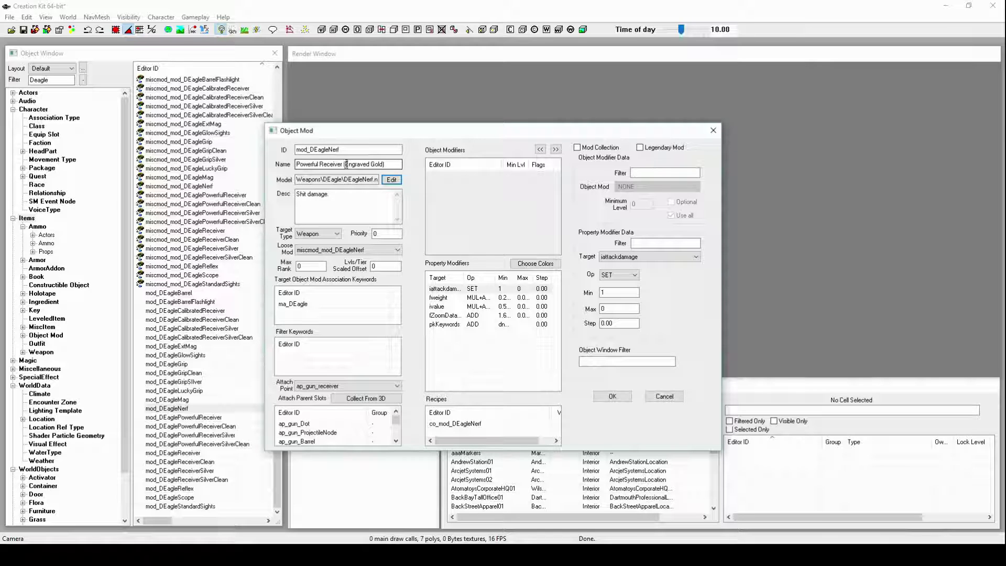
Rename the mod_DEagleNerf object mod's display name as Nerf and save the record
{"action": "left_click_drag", "start_coordinate": [294, 164], "coordinate": [401, 164]}
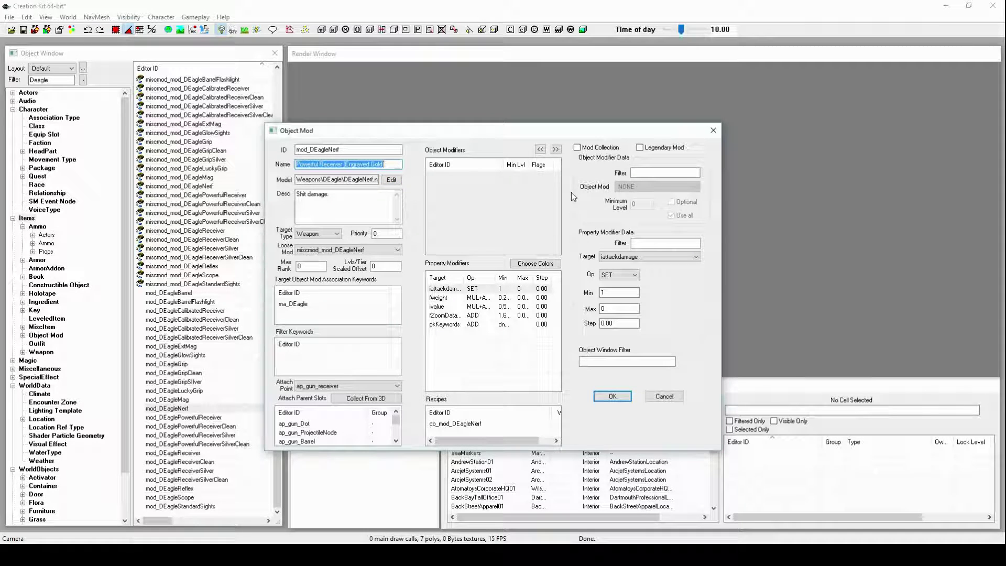
{"action": "type", "text": "Nerf"}
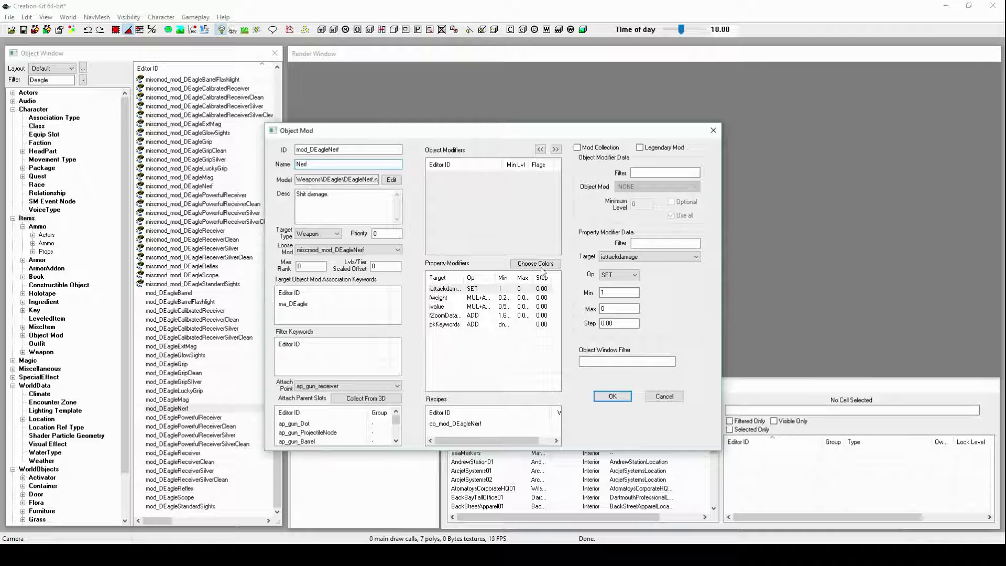
{"action": "left_click", "coordinate": [613, 396]}
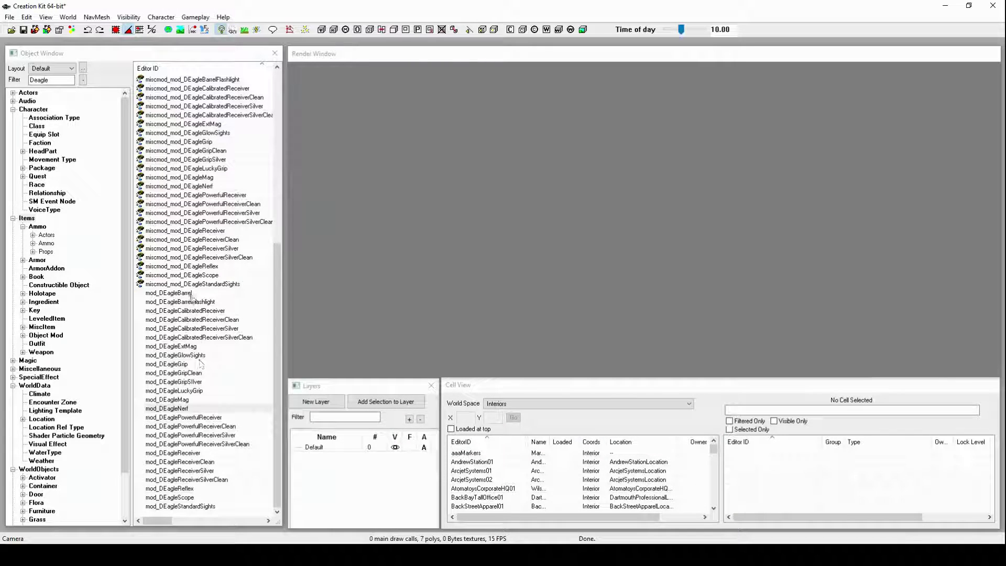
Check the properties of the miscmod_mod_DEagleNerf misc item and close its record
{"action": "scroll", "coordinate": [200, 363], "scroll_direction": "up", "scroll_amount": 4}
{"action": "left_click_drag", "start_coordinate": [208, 293], "coordinate": [209, 294]}
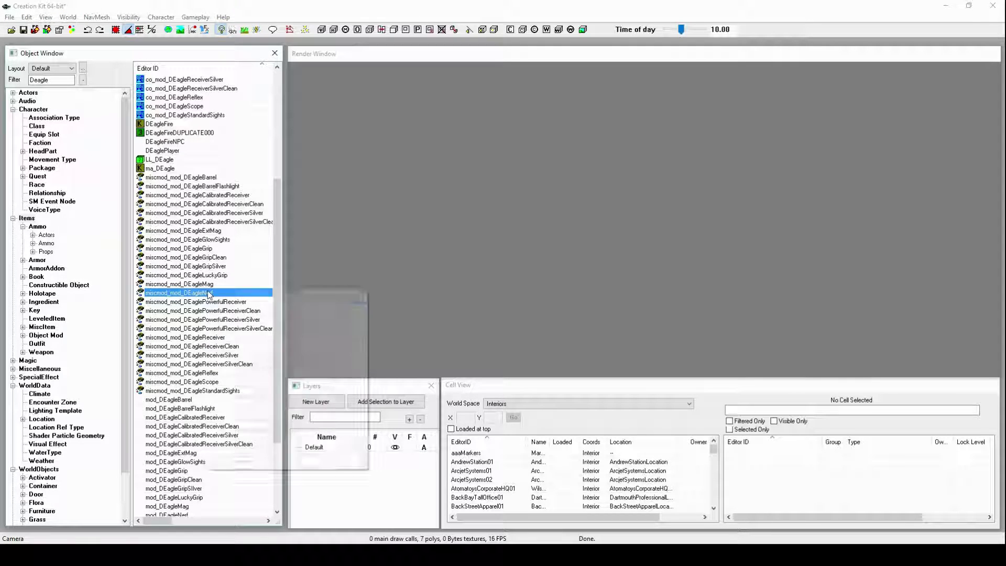
{"action": "left_click", "coordinate": [223, 310]}
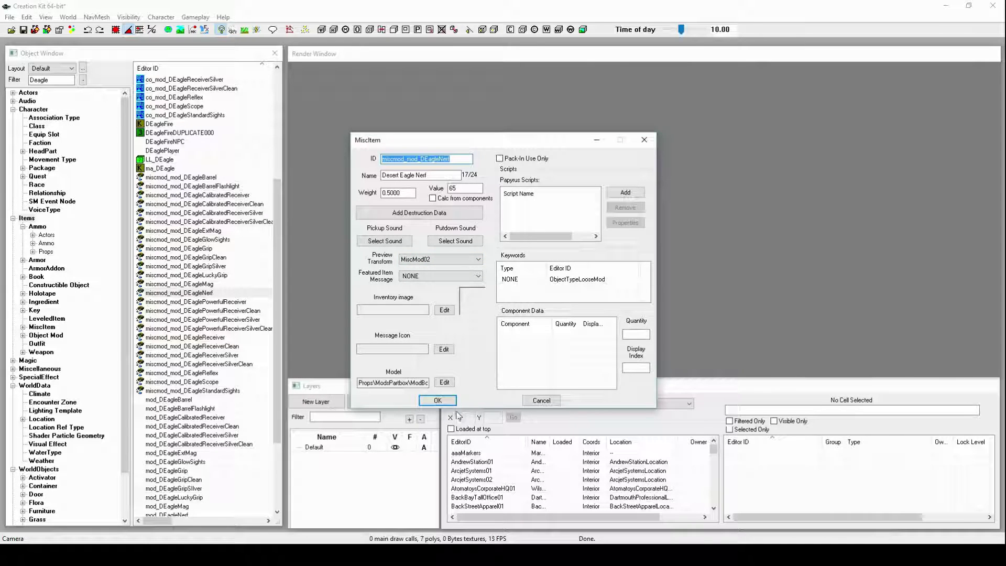
{"action": "left_click", "coordinate": [437, 401]}
Open the co_mod_DEagleNerf recipe for editing and set the required counts of c_Adhesive and c_Gears to 2 each
{"action": "scroll", "coordinate": [217, 361], "scroll_direction": "down", "scroll_amount": 4}
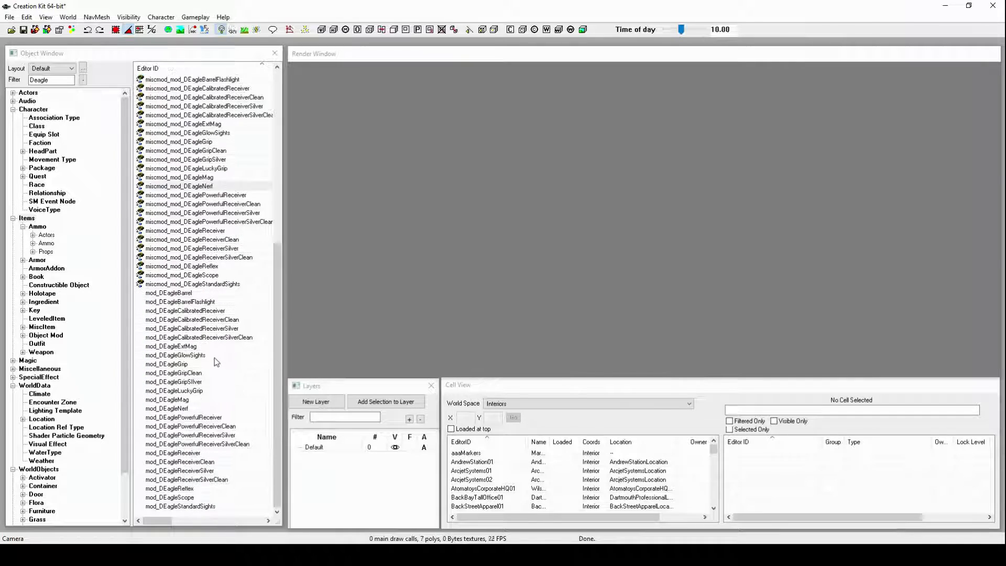
{"action": "scroll", "coordinate": [215, 364], "scroll_direction": "up", "scroll_amount": 10}
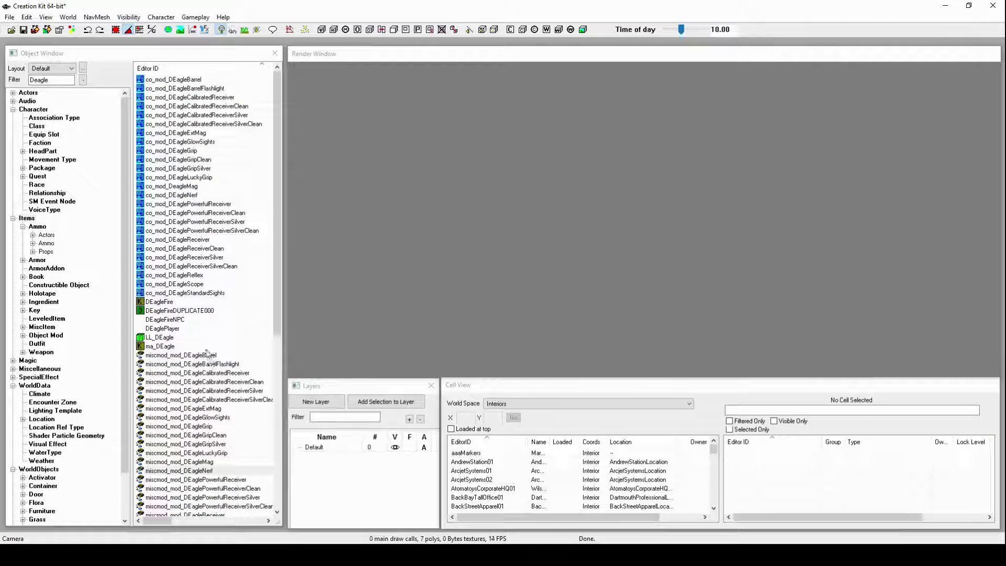
{"action": "right_click", "coordinate": [190, 197]}
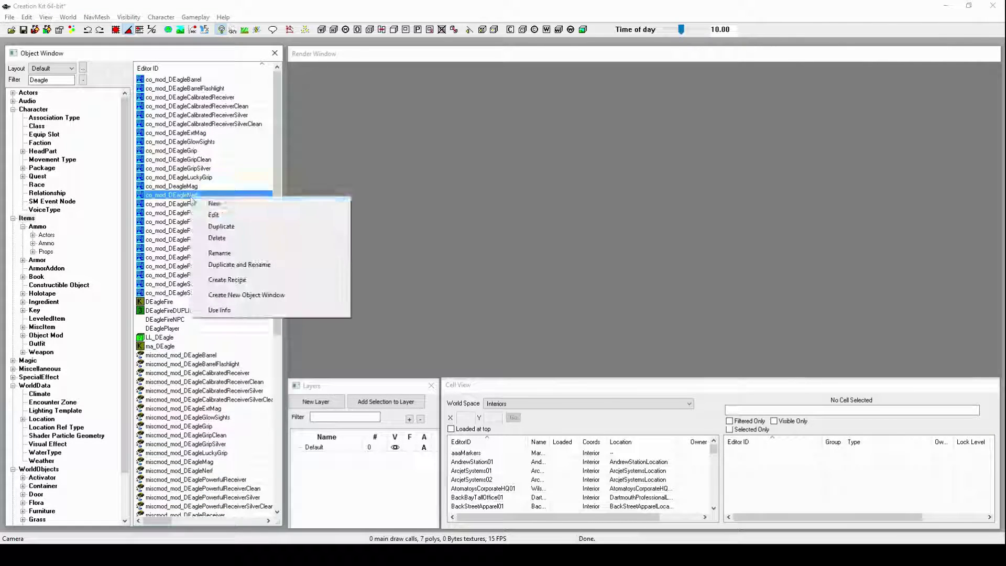
{"action": "left_click", "coordinate": [204, 215]}
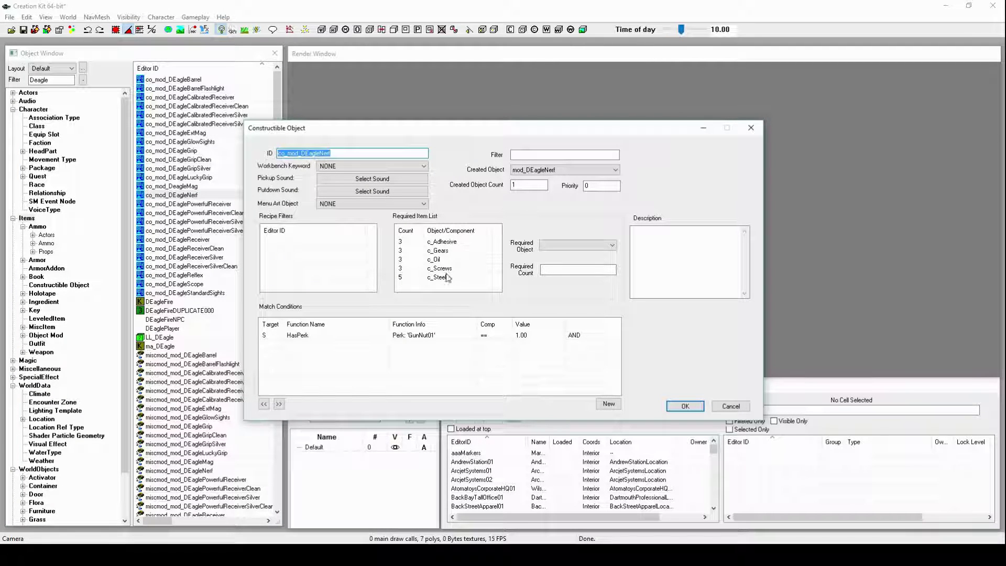
{"action": "left_click", "coordinate": [446, 245]}
{"action": "left_click", "coordinate": [439, 269]}
{"action": "left_click", "coordinate": [446, 243]}
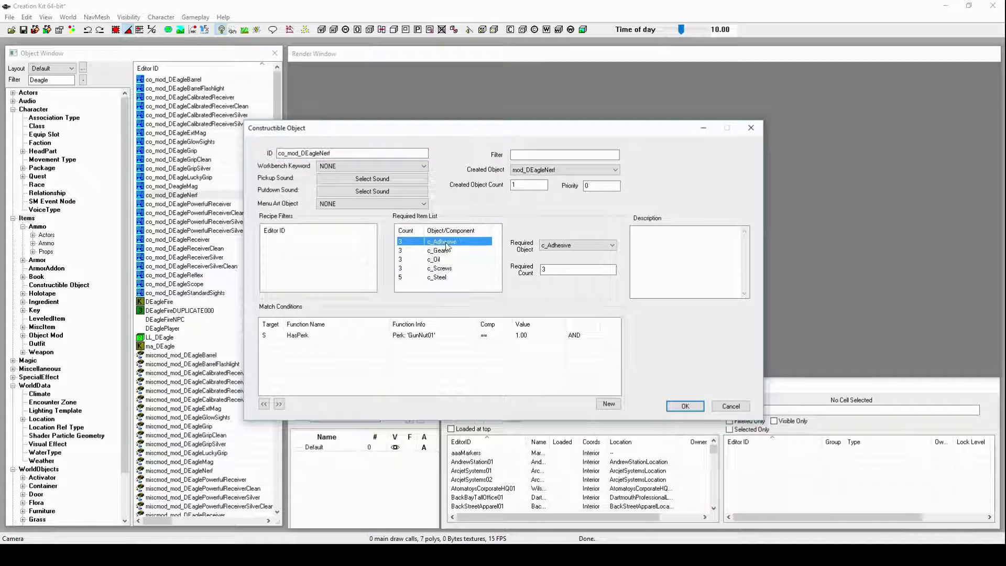
{"action": "double_click", "coordinate": [545, 270]}
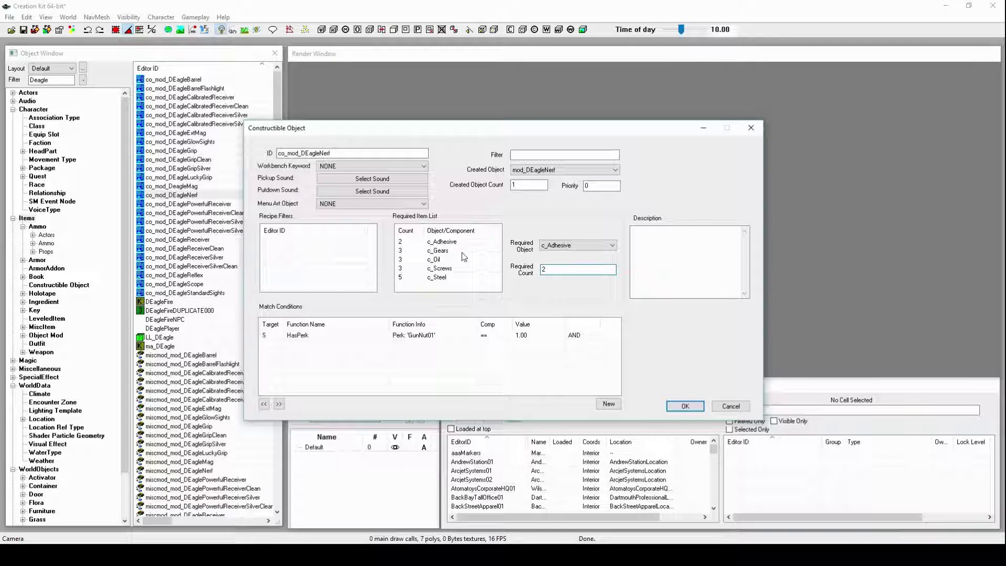
{"action": "left_click", "coordinate": [445, 250]}
{"action": "double_click", "coordinate": [545, 269]}
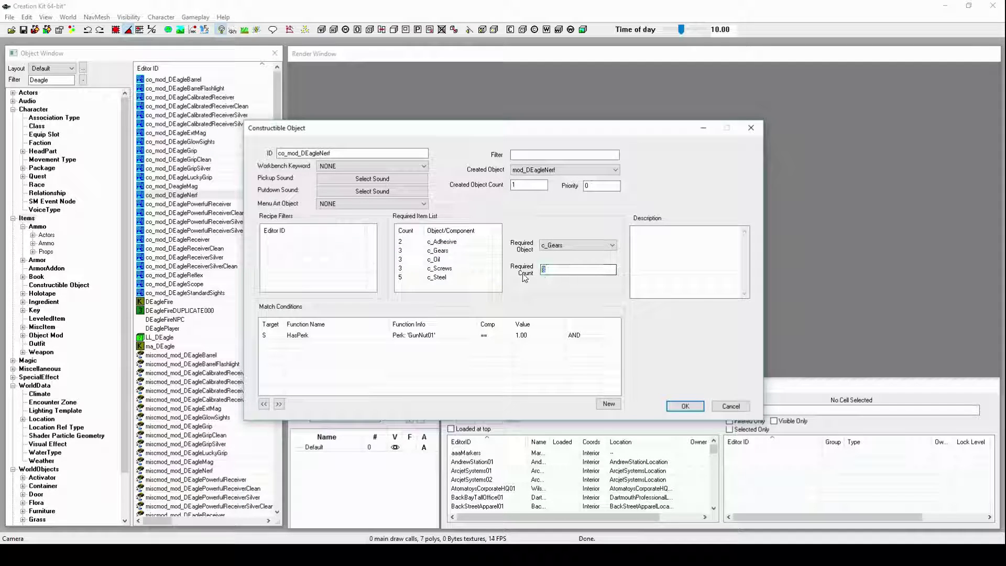
{"action": "type", "text": "2"}
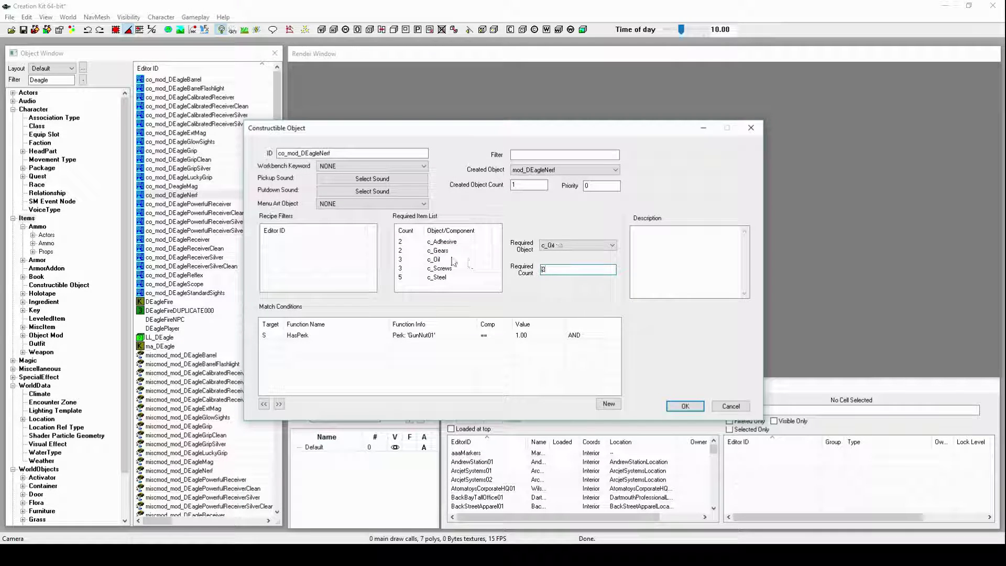
Set the recipe's required counts to 1 for c_Oil and 2 for c_Screws, and save the recipe
{"action": "left_click", "coordinate": [454, 259]}
{"action": "double_click", "coordinate": [545, 270]}
{"action": "type", "text": "1"}
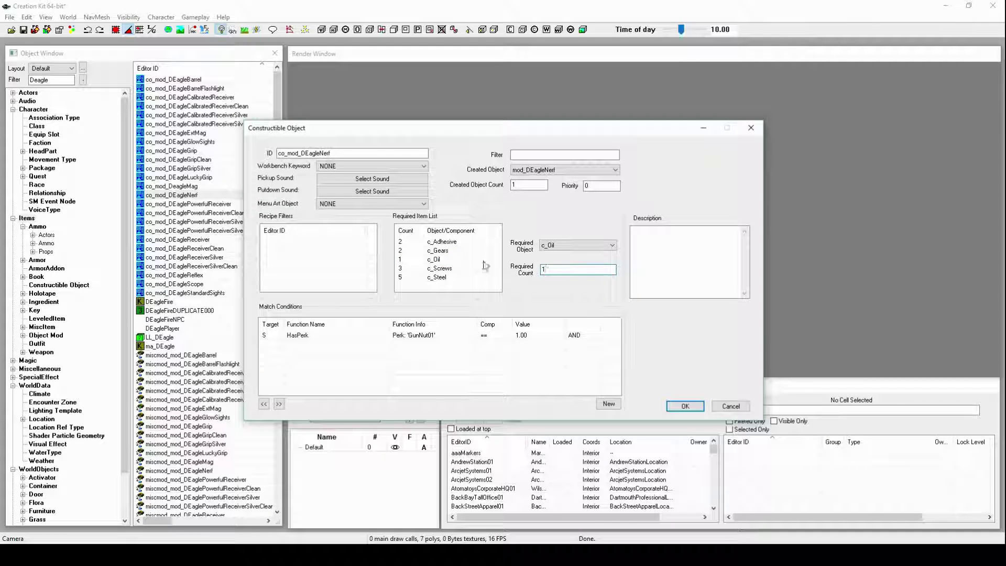
{"action": "left_click", "coordinate": [443, 269]}
{"action": "double_click", "coordinate": [545, 270]}
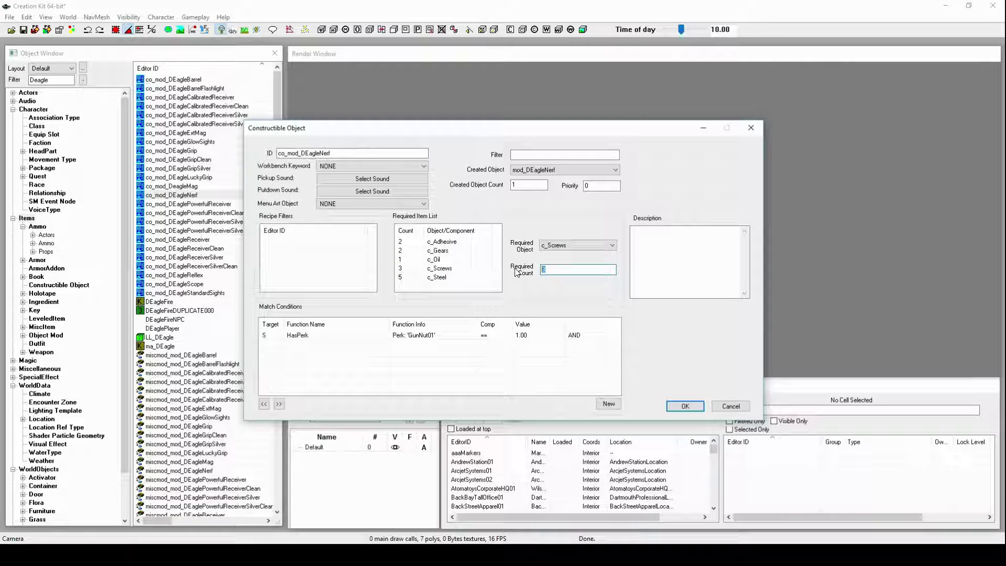
{"action": "left_click", "coordinate": [439, 277]}
{"action": "double_click", "coordinate": [553, 269]}
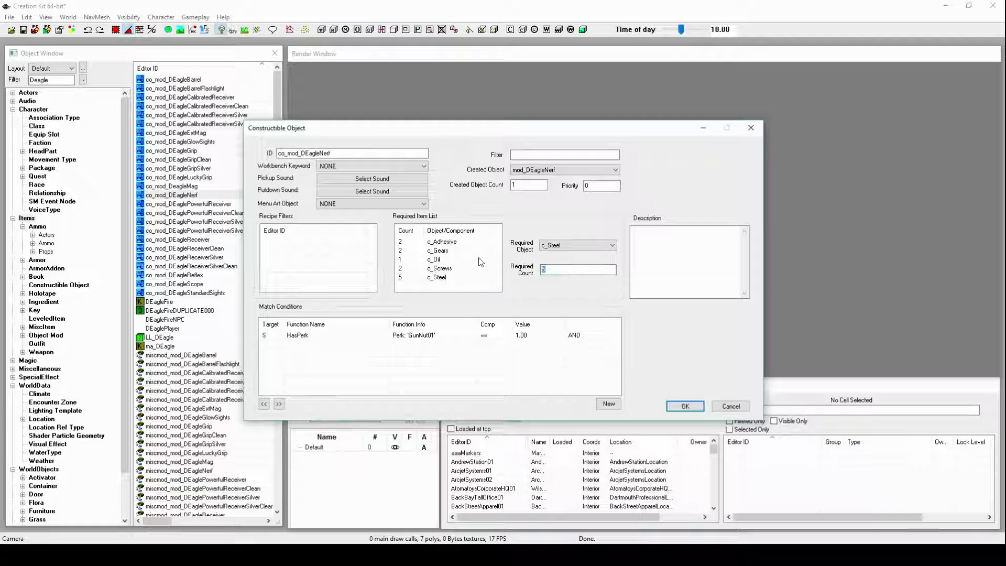
{"action": "left_click", "coordinate": [684, 407]}
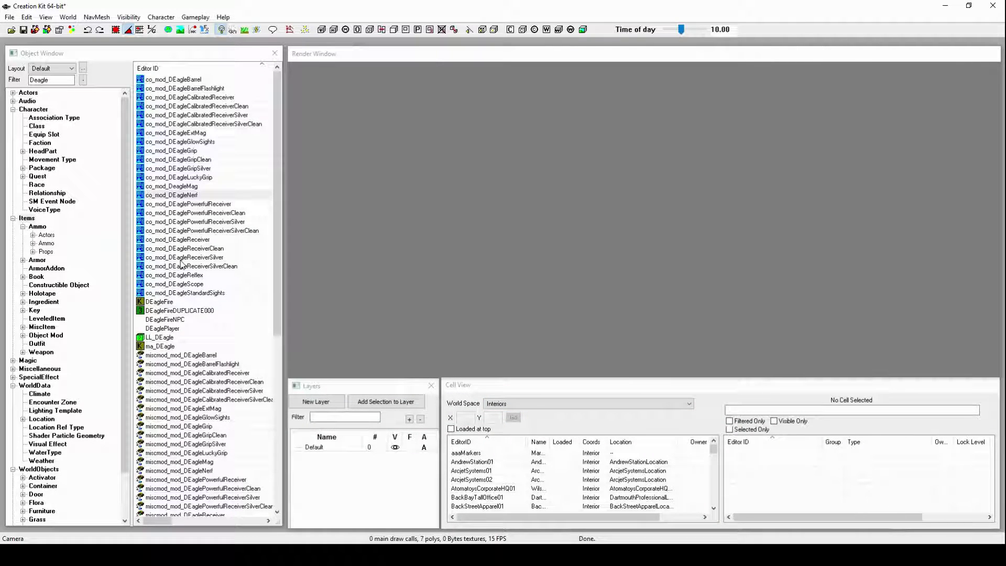
Save the plugin in the Fallout 4 Data folder under the name "Deagle Modification (Nerf"
{"action": "scroll", "coordinate": [195, 385], "scroll_direction": "down", "scroll_amount": 10}
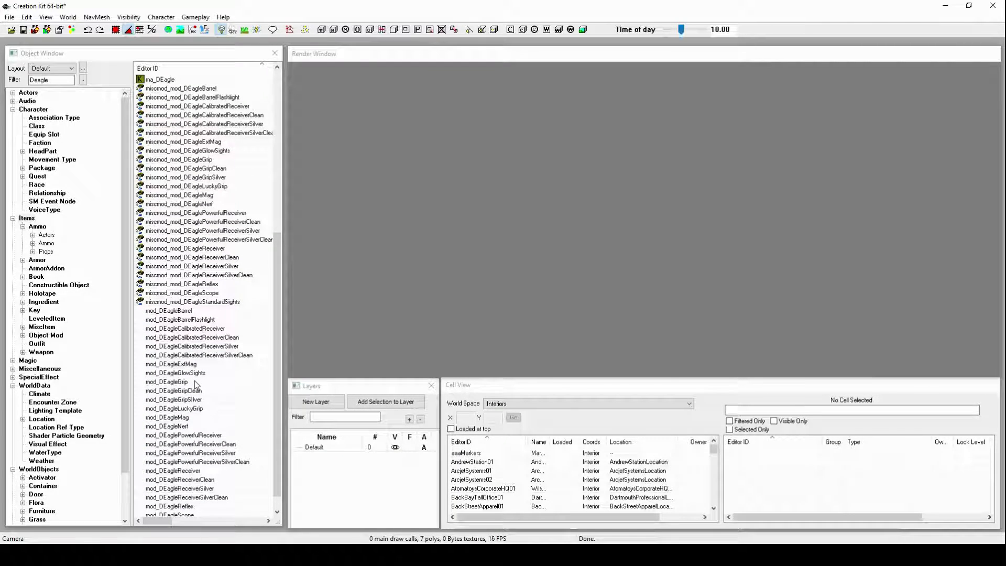
{"action": "scroll", "coordinate": [194, 381], "scroll_direction": "up", "scroll_amount": 10}
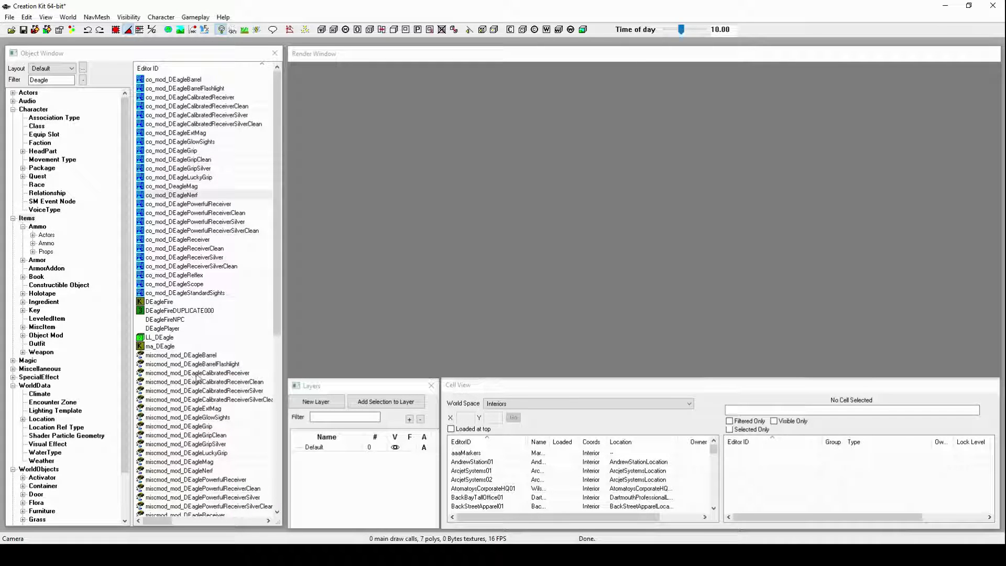
{"action": "left_click", "coordinate": [24, 30]}
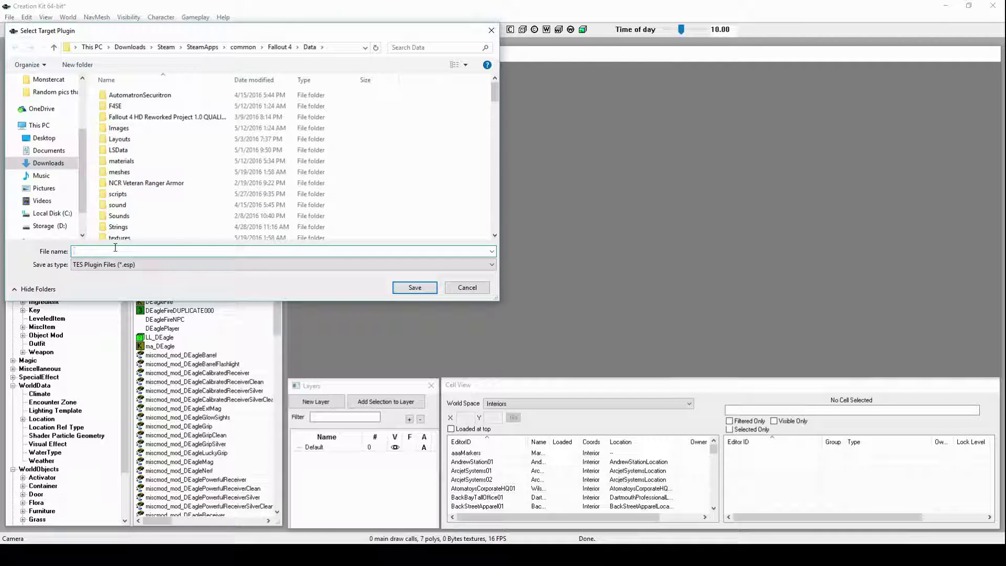
{"action": "type", "text": "Deagle Modification (Nerf"}
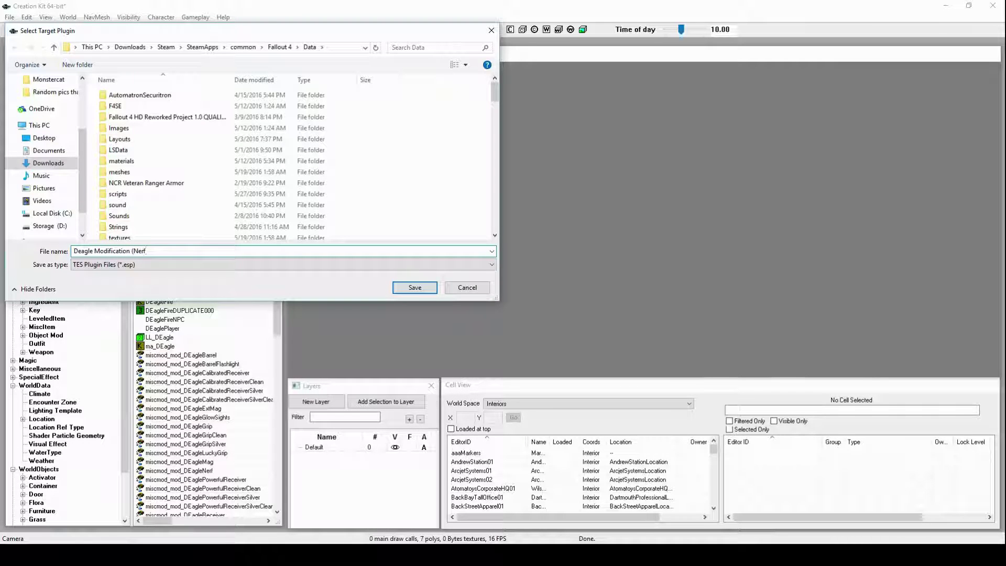
{"action": "left_click", "coordinate": [414, 288]}
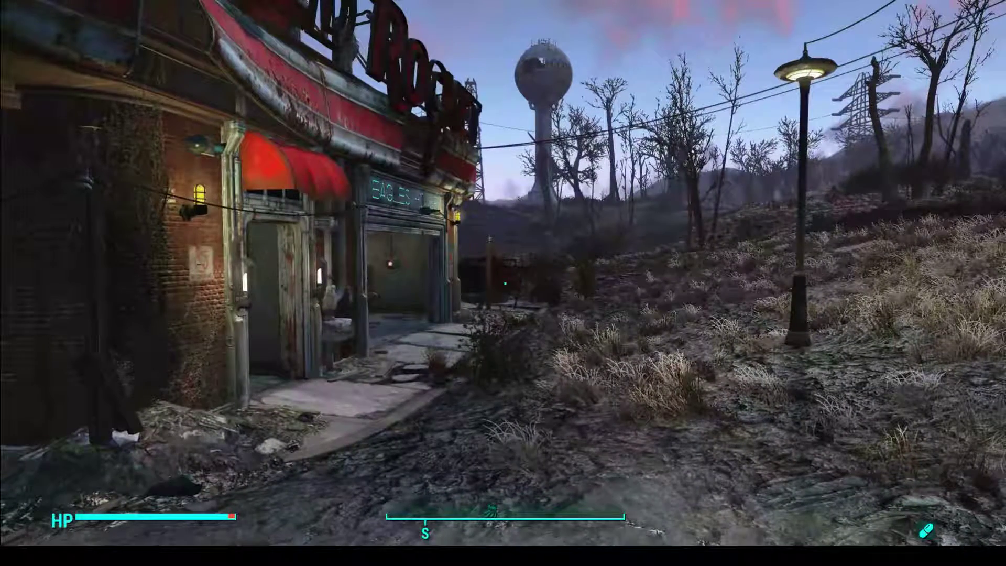
In Fallout 4, equip the Desert Eagle Pistol from the Pip-Boy's weapon inventory
{"action": "key", "text": "Tab"}
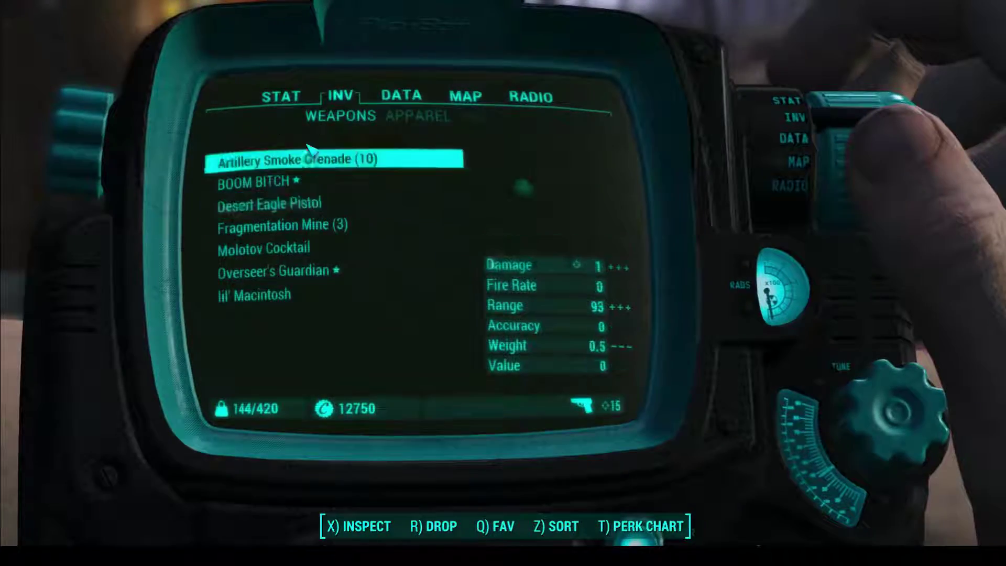
{"action": "left_click", "coordinate": [270, 205]}
{"action": "key", "text": "Tab"}
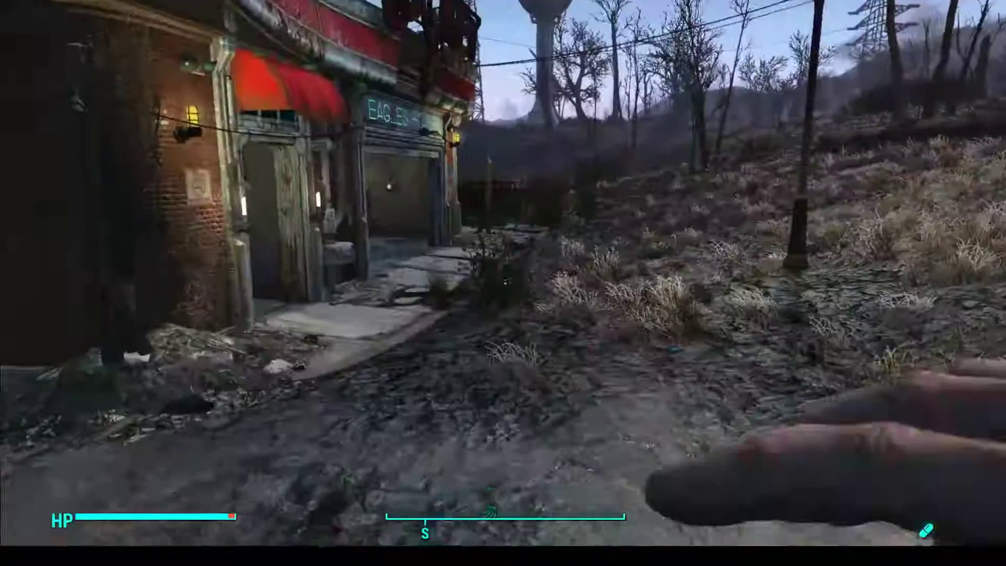
Walk into the garage to the weapons workbench and start crafting with the Desert Eagle Pistol
{"action": "key", "text": "w"}
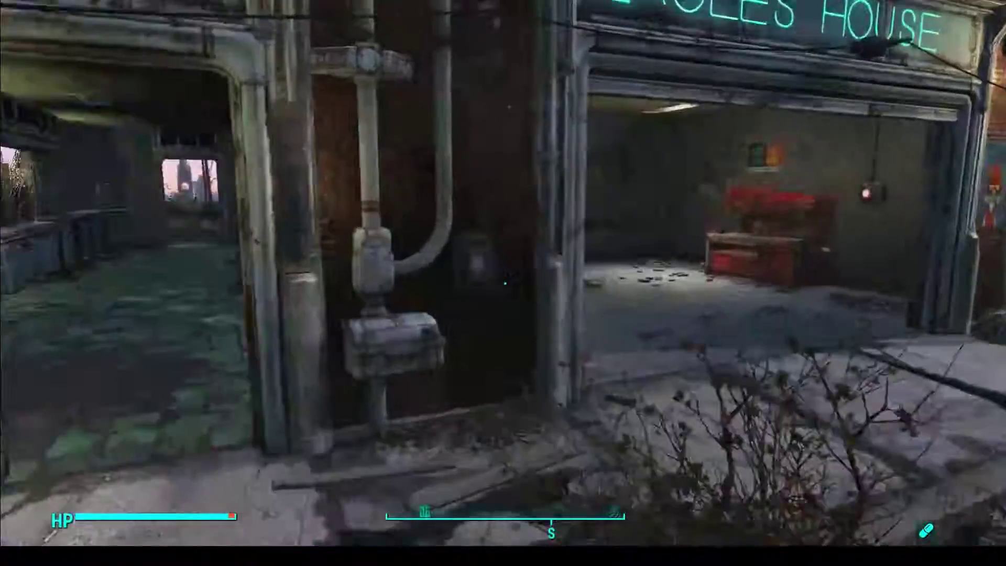
{"action": "key", "text": "w"}
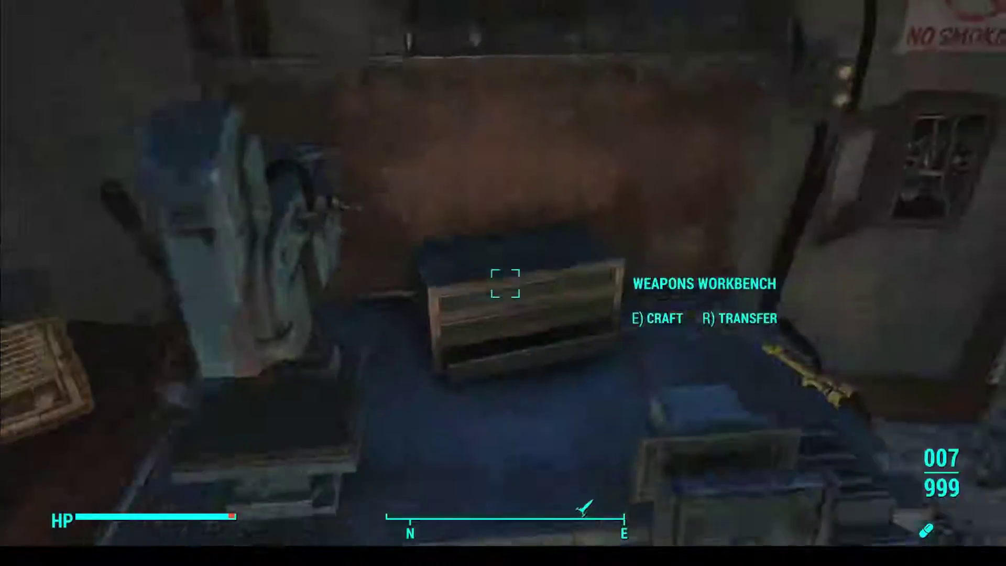
{"action": "key", "text": "e"}
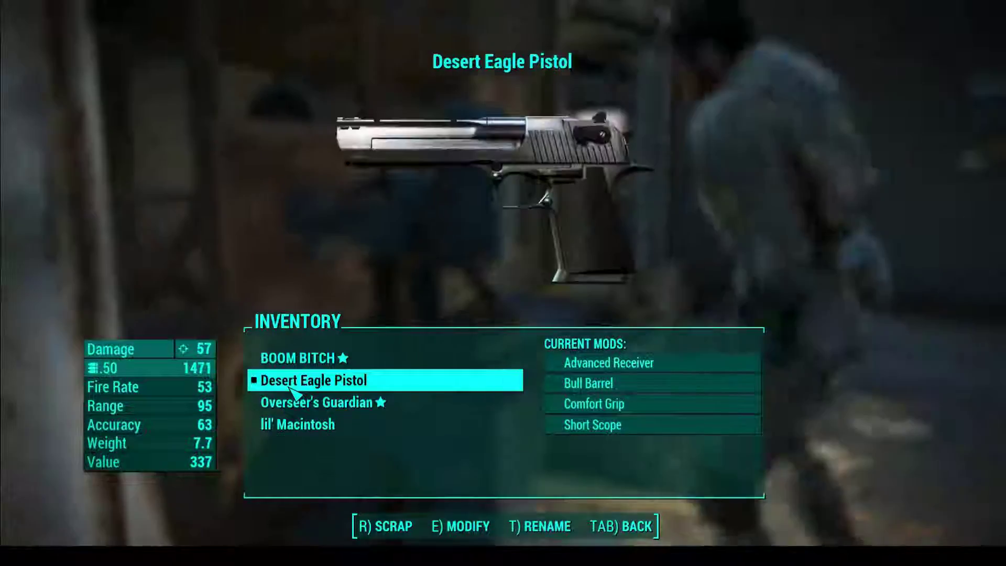
Build the Nerf mod in the Desert Eagle Pistol's receiver slot and exit the weapons workbench
{"action": "left_click", "coordinate": [292, 385]}
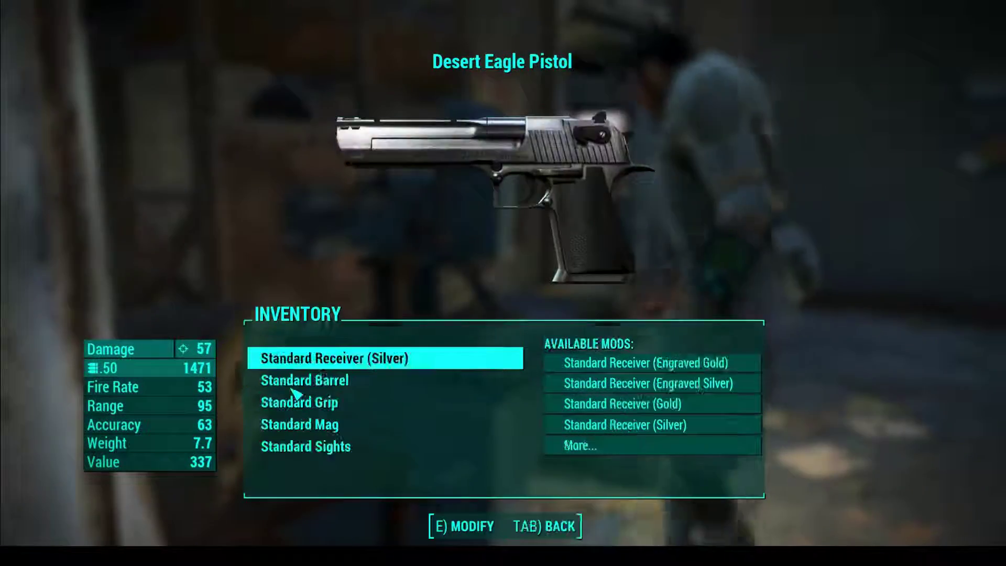
{"action": "left_click", "coordinate": [312, 359]}
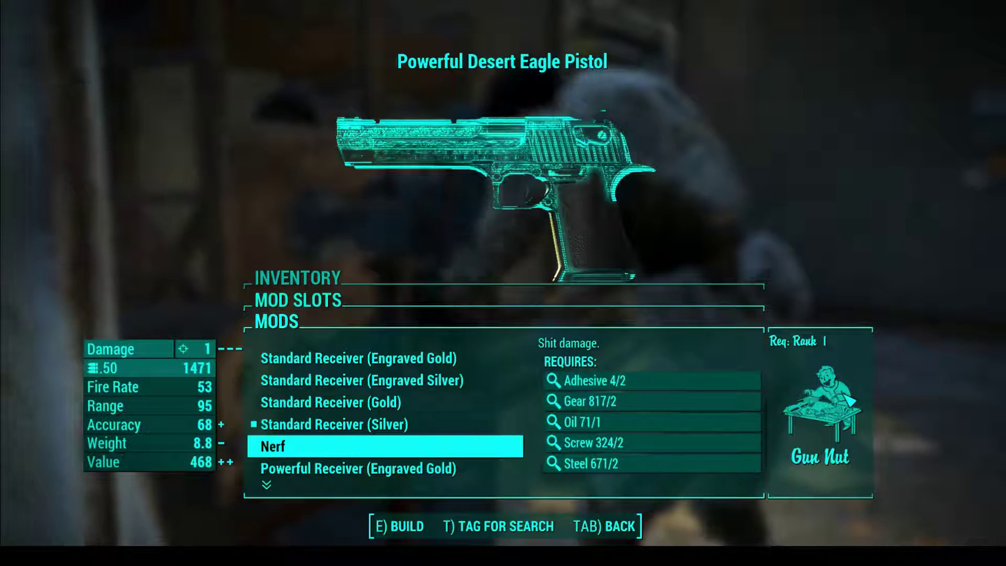
{"action": "left_click", "coordinate": [434, 444]}
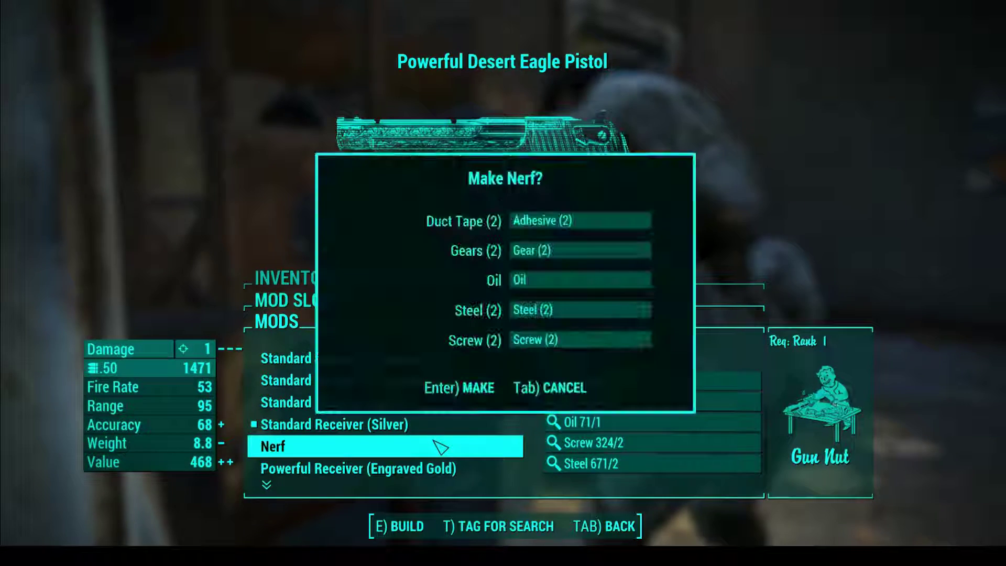
{"action": "key", "text": "Return"}
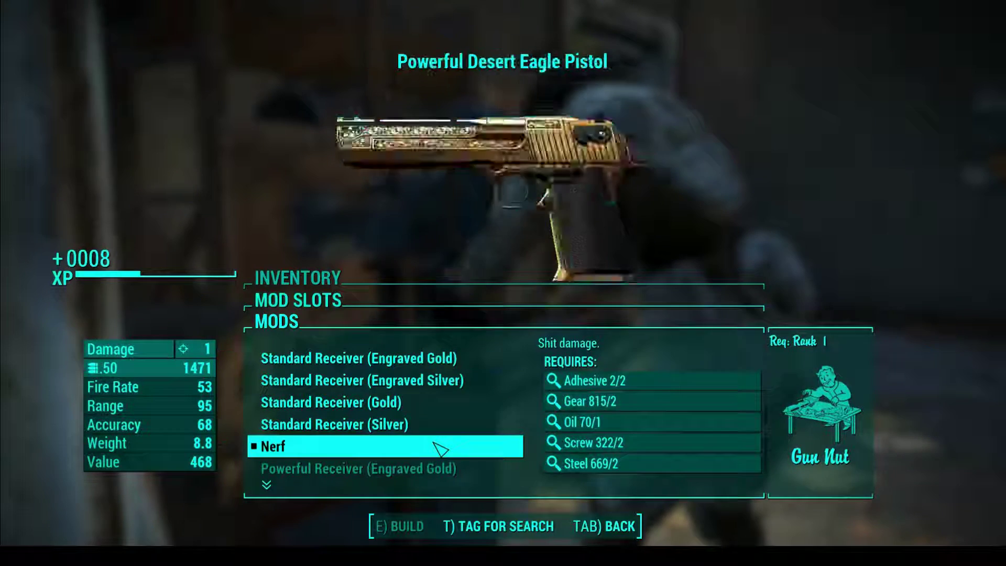
{"action": "key", "text": "Tab"}
{"action": "key", "text": "Tab"}
{"action": "key", "text": "Tab"}
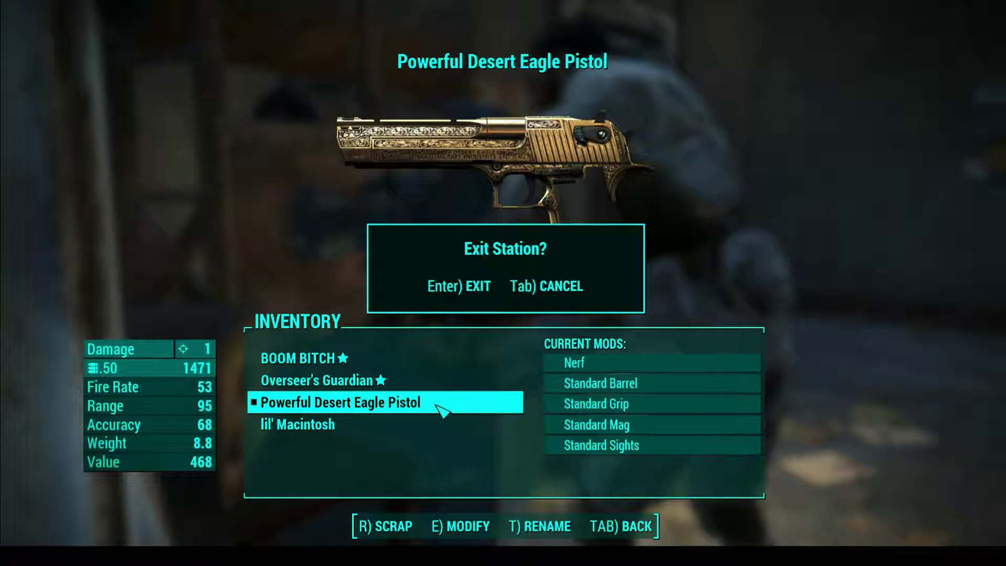
{"action": "key", "text": "Return"}
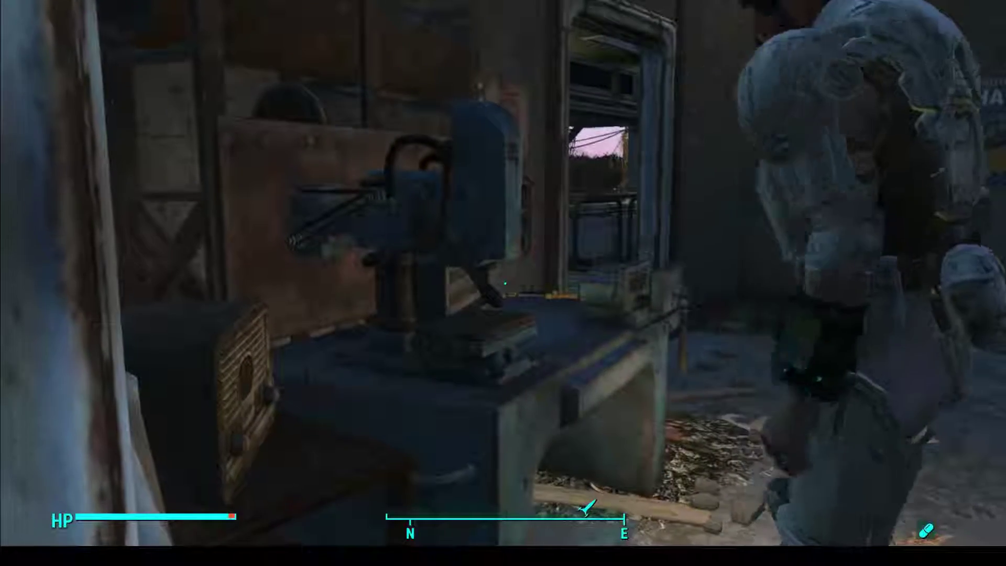
Walk outside with the modified Desert Eagle drawn and check its stats in the Pip-Boy's weapon inventory
{"action": "key", "text": "Tab"}
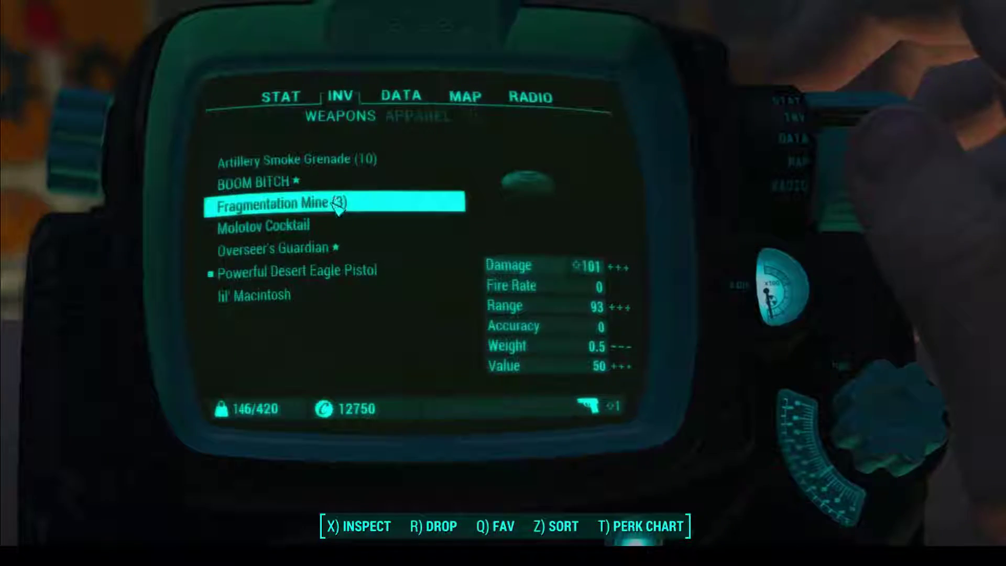
{"action": "key", "text": "Tab"}
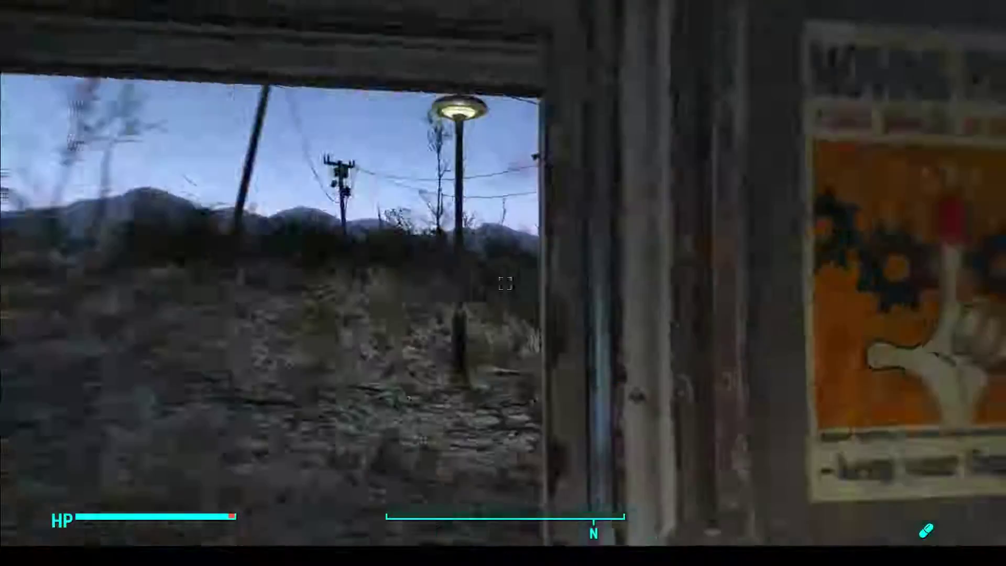
{"action": "key", "text": "w"}
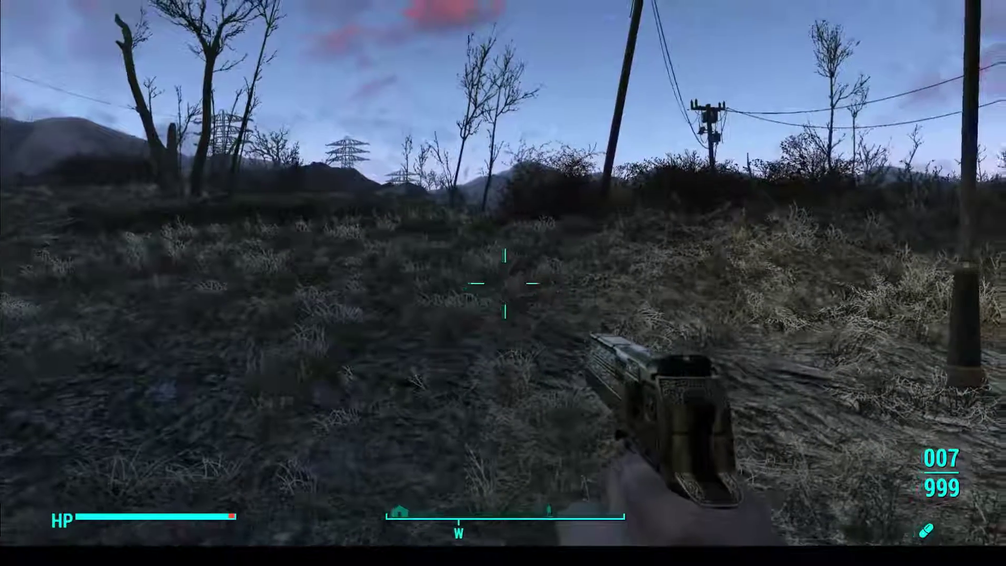
{"action": "key", "text": "Tab"}
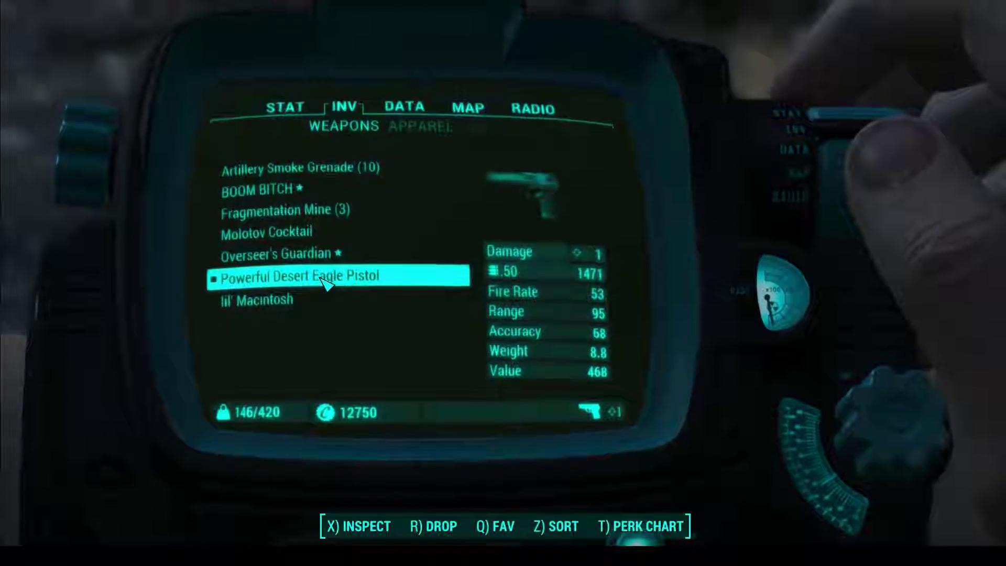
{"action": "key", "text": "Tab"}
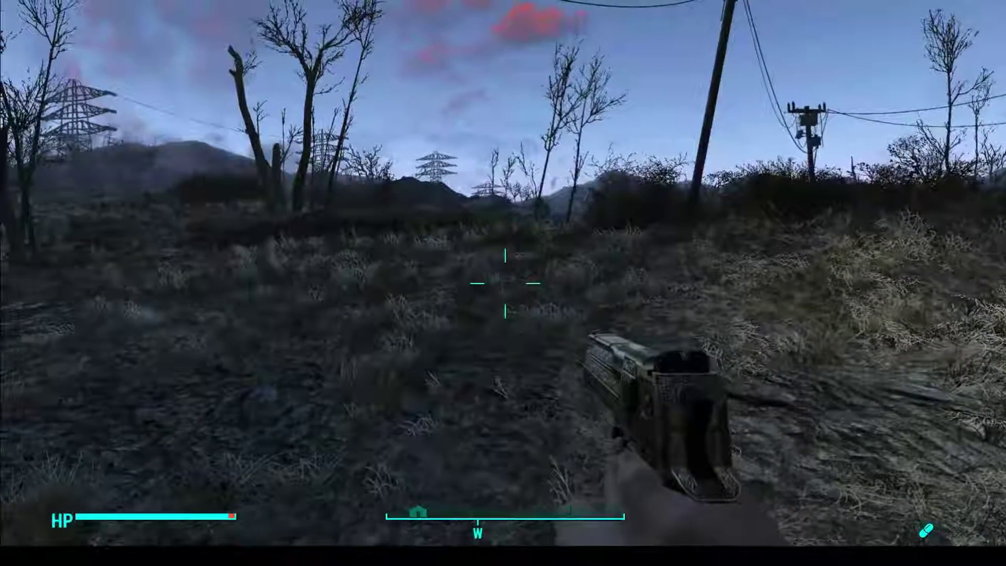